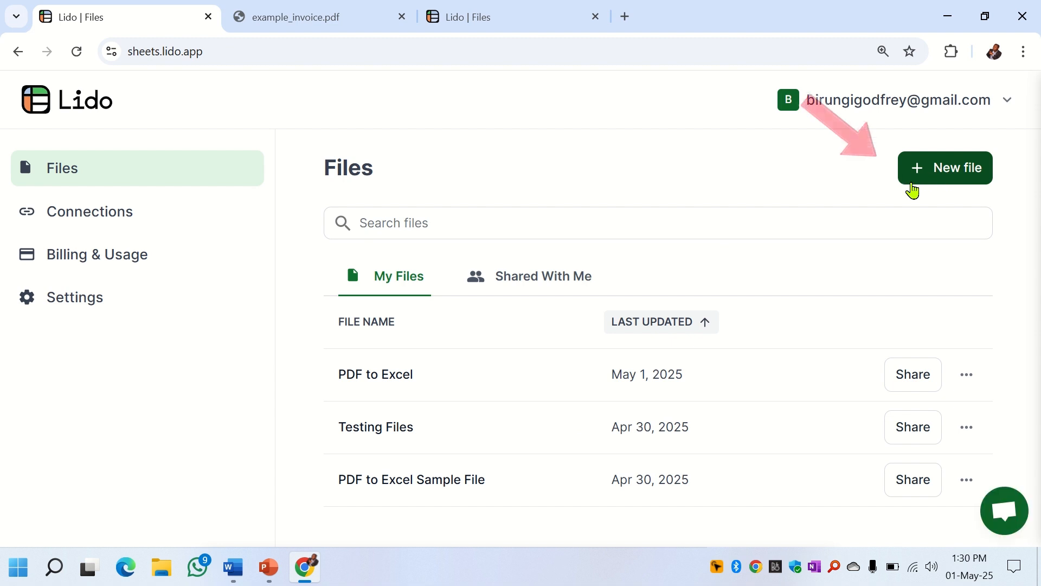
- Create a new spreadsheet file and name it "PDFs to Excel"
left_click(934, 172)
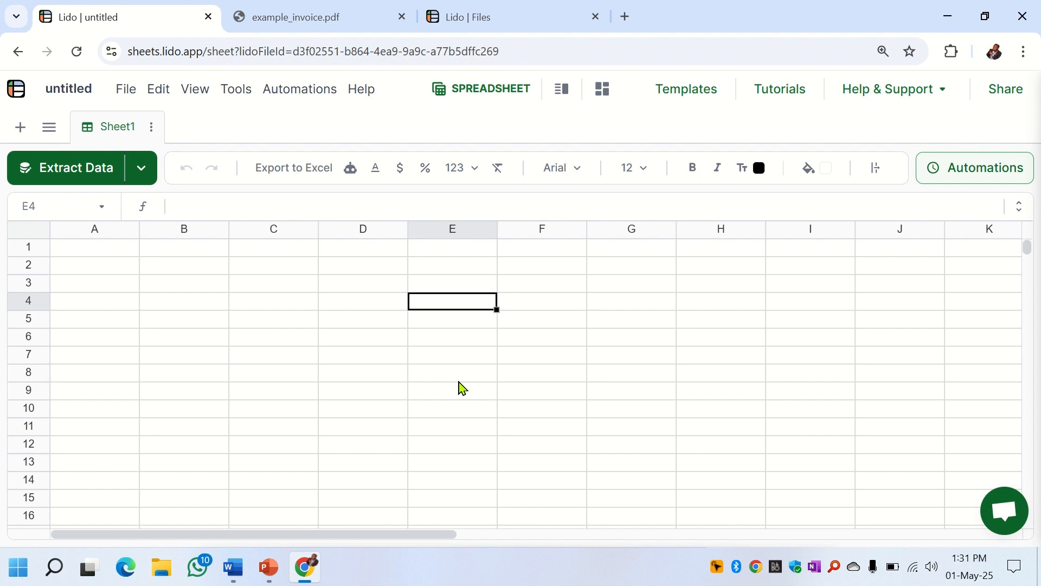
left_click(85, 89)
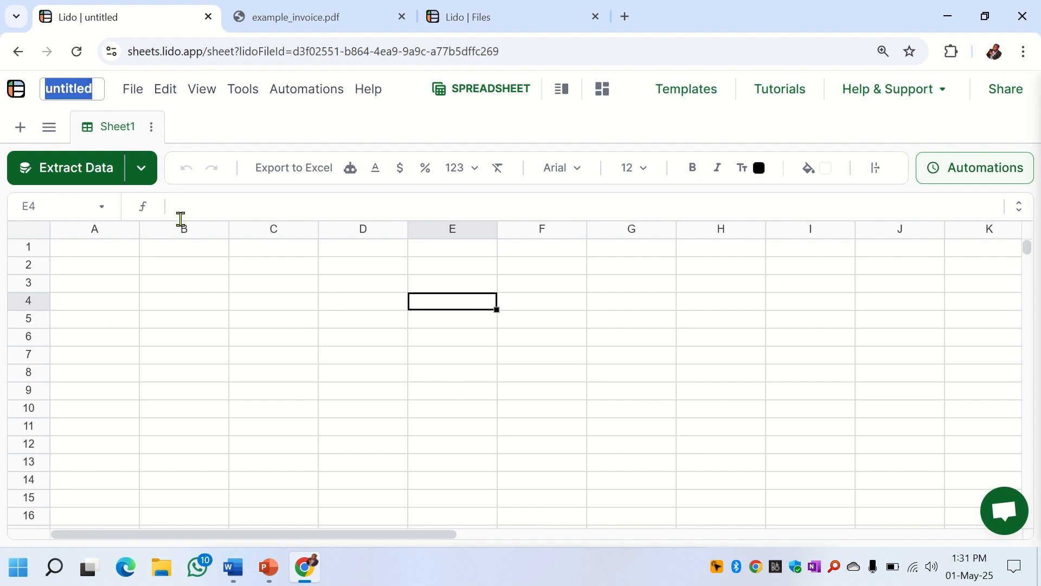
type("PDFs")
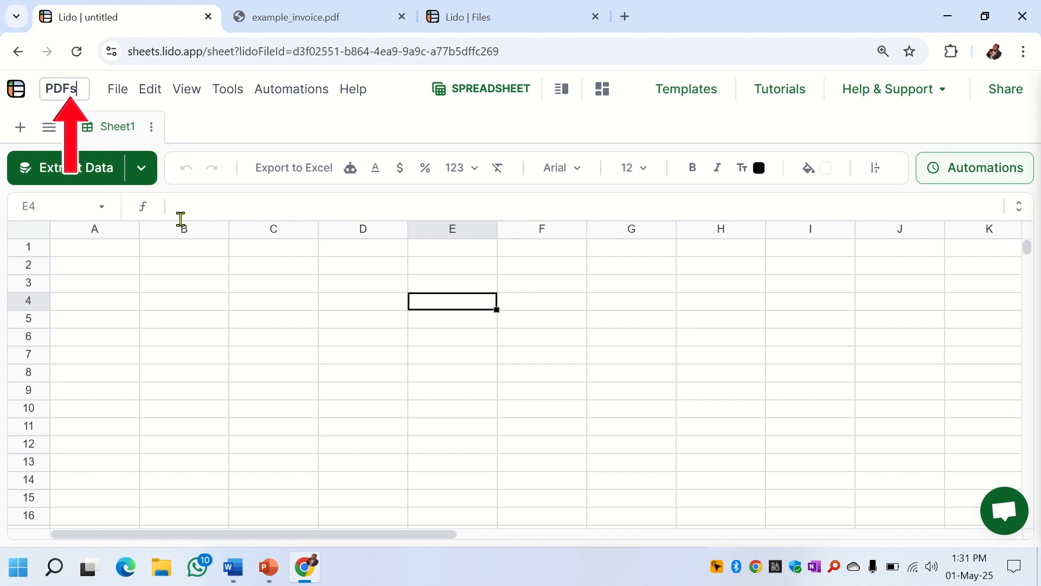
type(" to Excel")
key("Return")
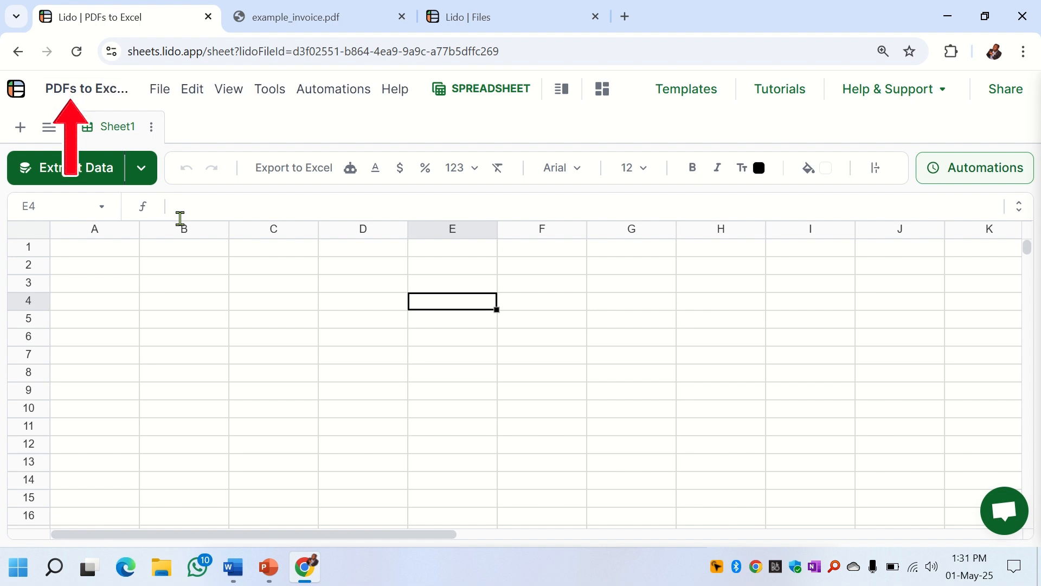
- Rename the worksheet Sheet1 as "PDFs to Excel"
left_click(153, 127)
left_click(199, 160)
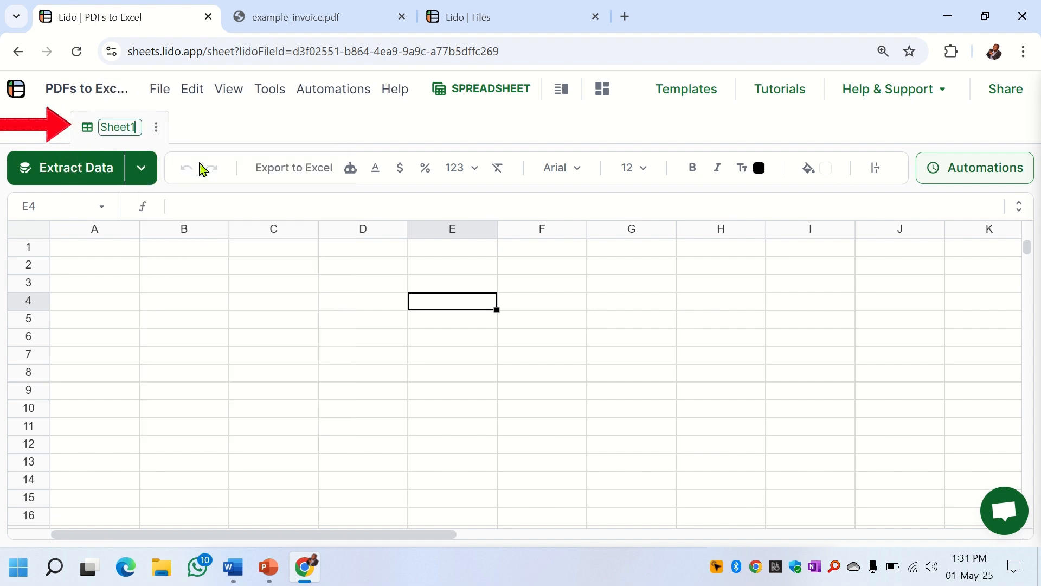
key("BackSpace")
key("BackSpace")
key("BackSpace")
key("BackSpace")
key("BackSpace")
key("BackSpace")
type("PDF")
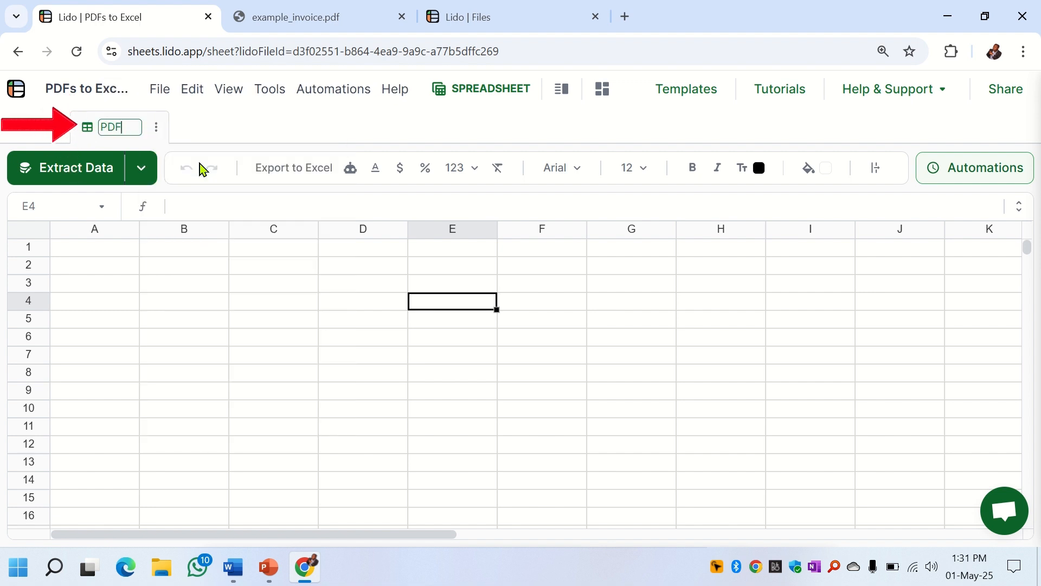
type("s to Exc")
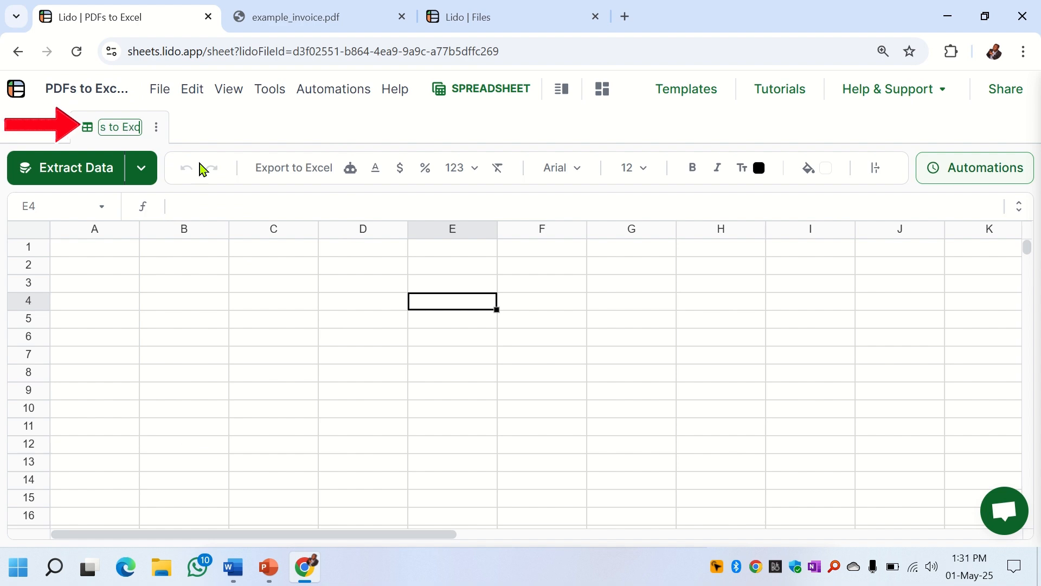
type("el")
left_click(274, 319)
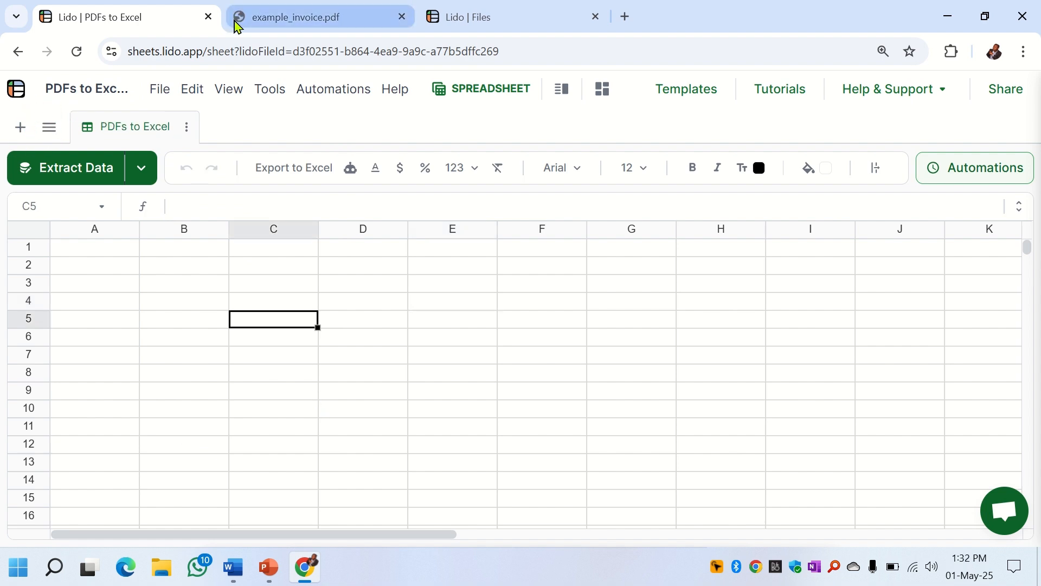
- Look over the sender, recipient, invoice details and line items in example_invoice.pdf and return to the spreadsheet
left_click(267, 19)
scroll(368, 313, "up", 9)
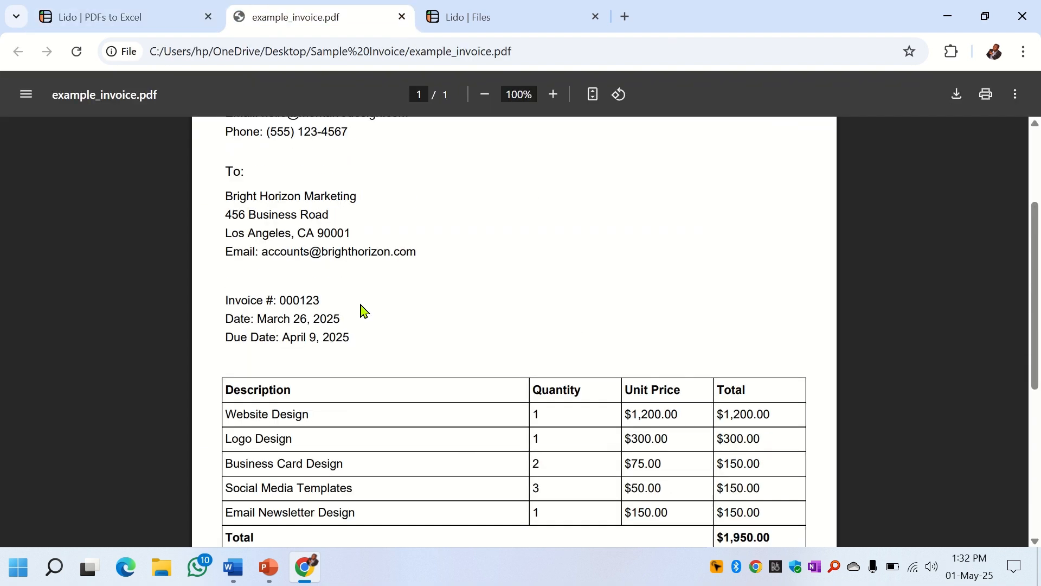
scroll(413, 353, "down", 9)
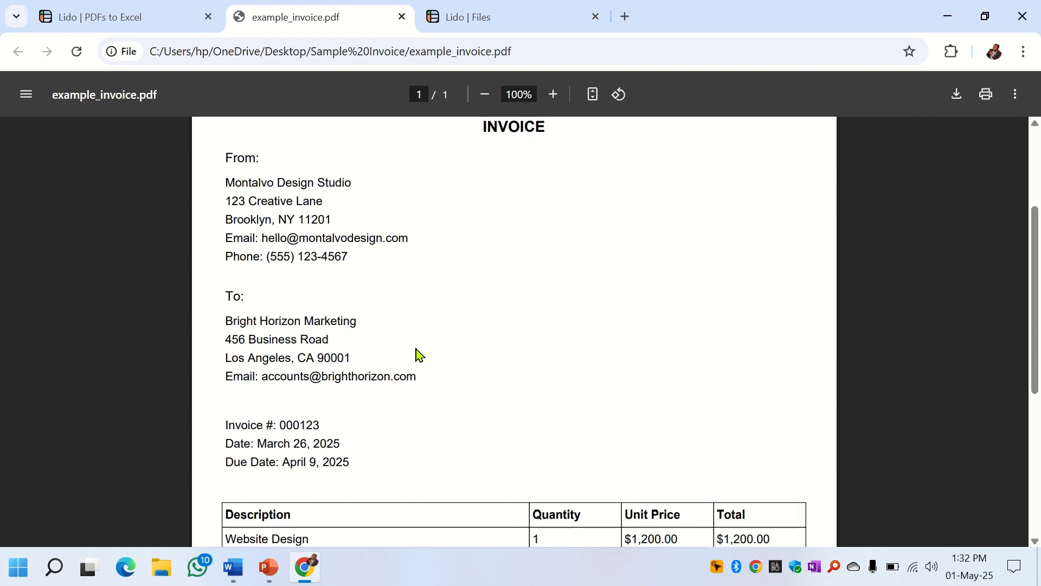
left_click(76, 28)
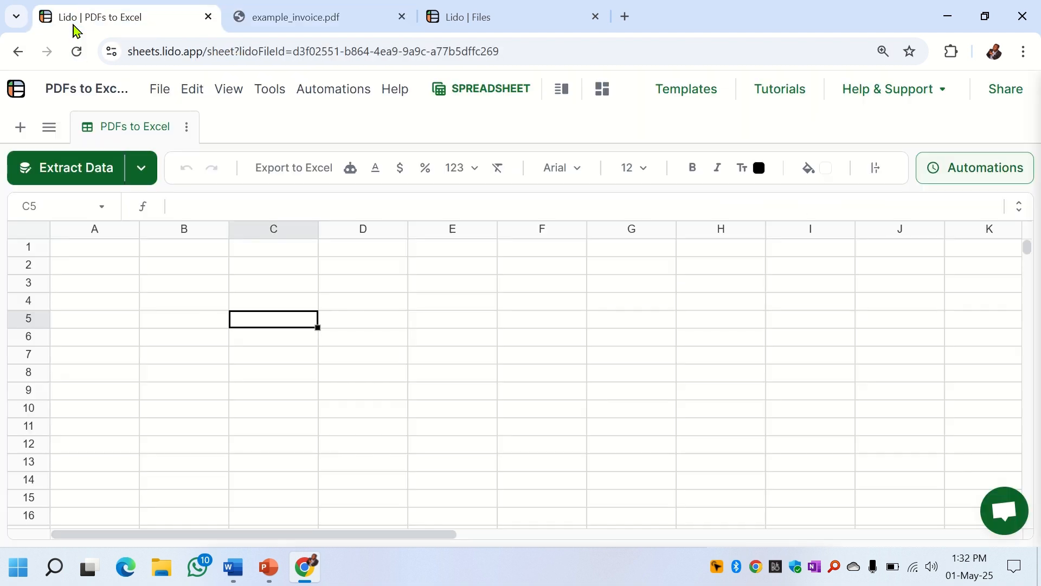
left_click(318, 300)
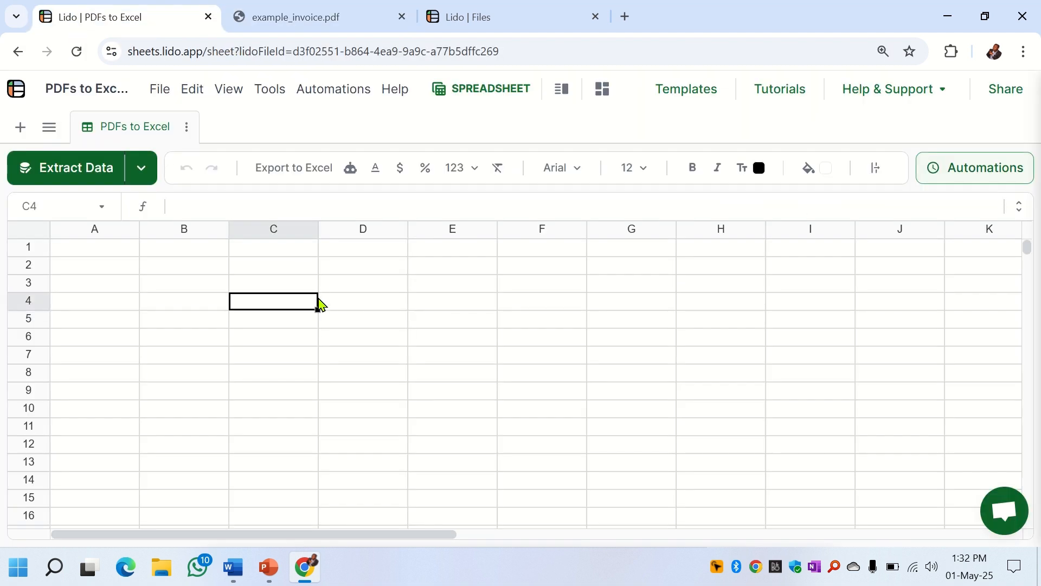
- Start the Data Extractor from cell A1 and upload the PDF example_invoice from the Sample Invoice folder
left_click(270, 97)
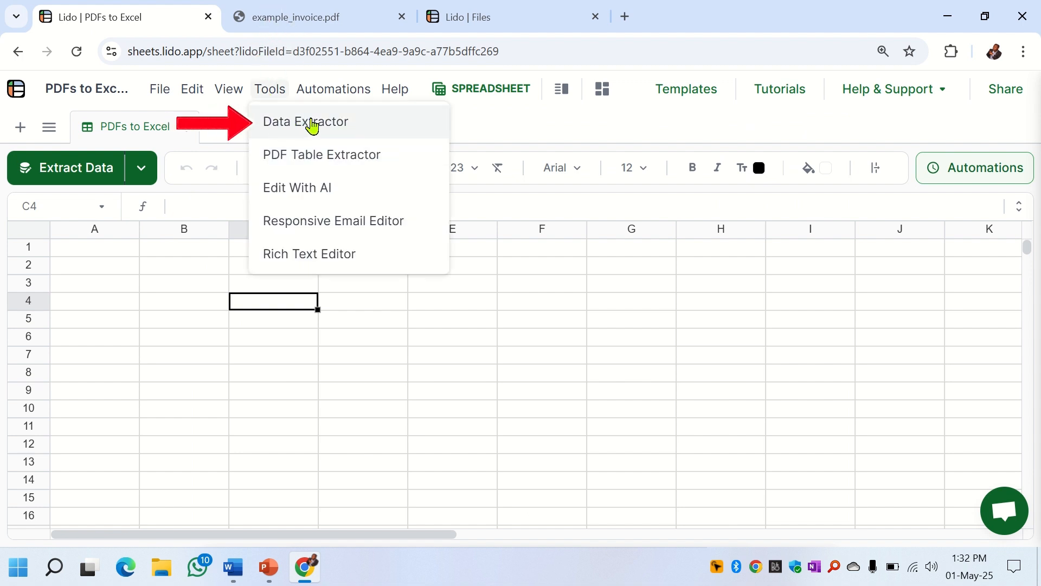
left_click(98, 251)
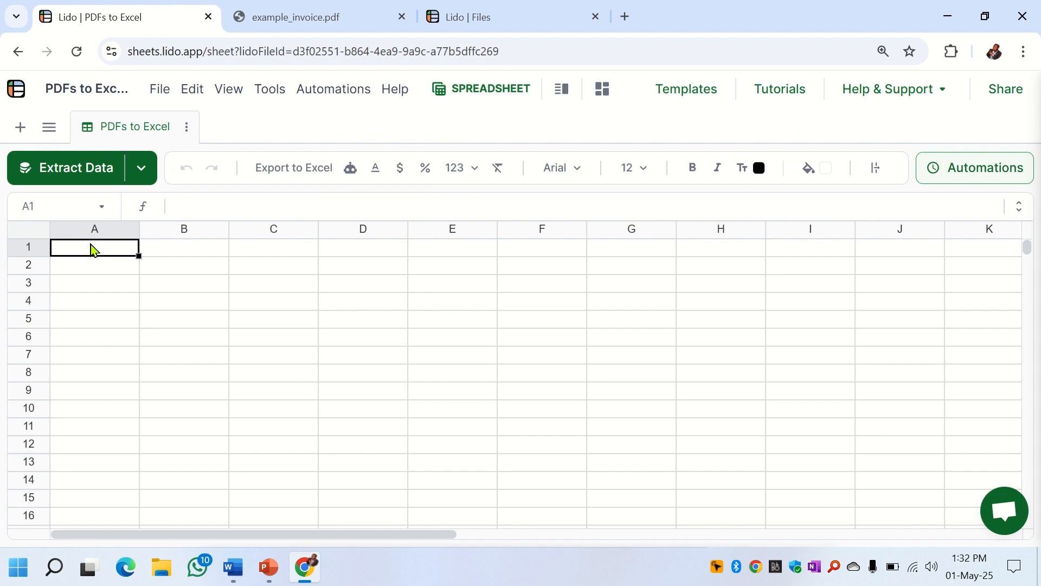
right_click(93, 251)
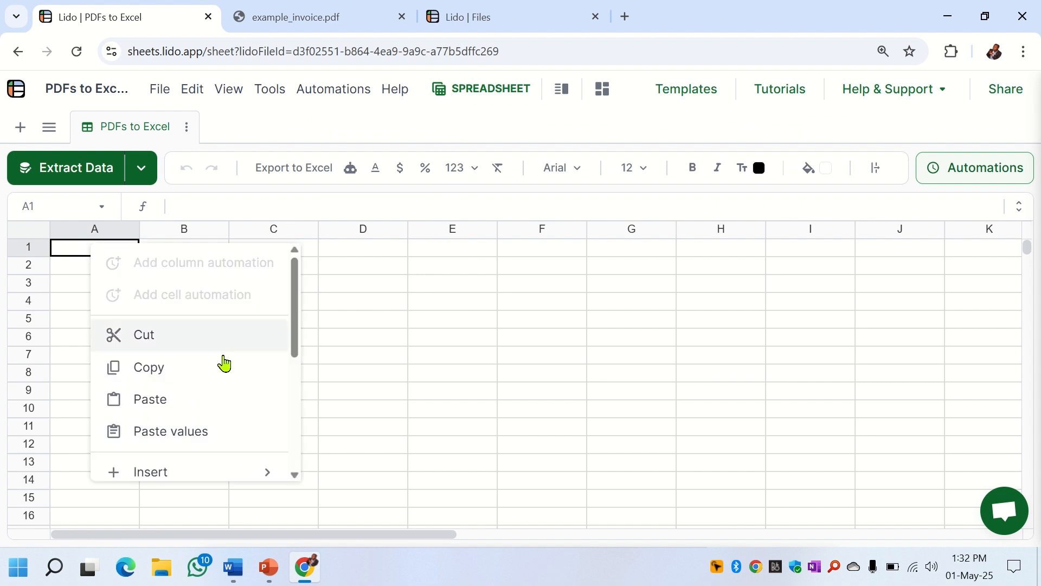
scroll(223, 363, "down", 5)
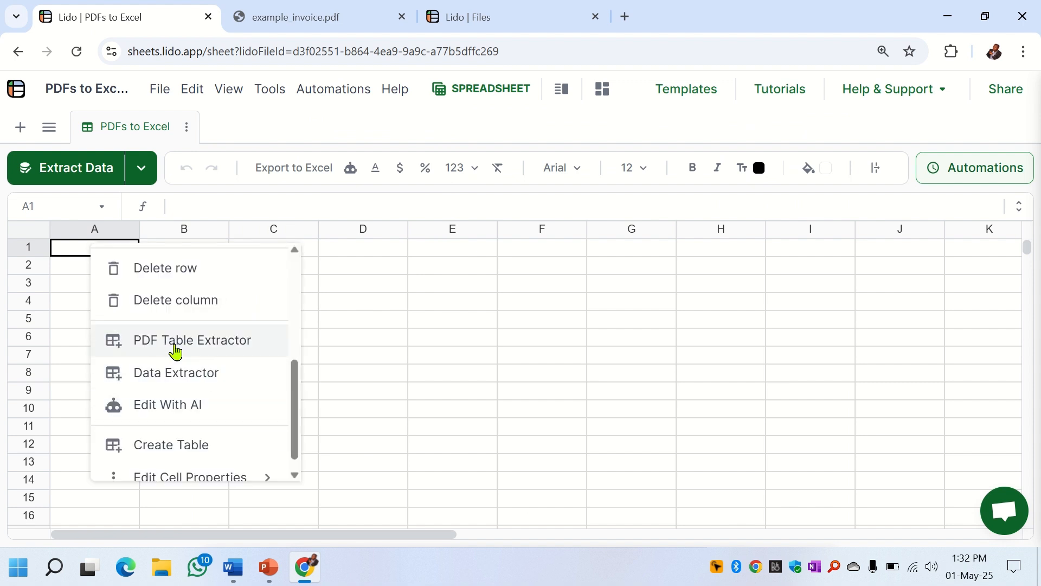
left_click(173, 372)
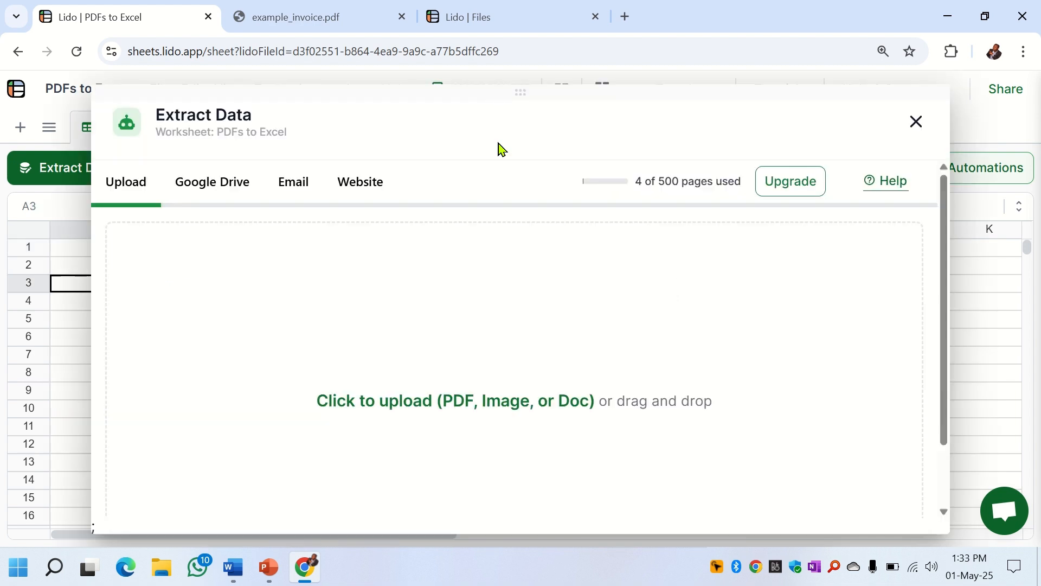
left_click_drag(561, 112, 522, 102)
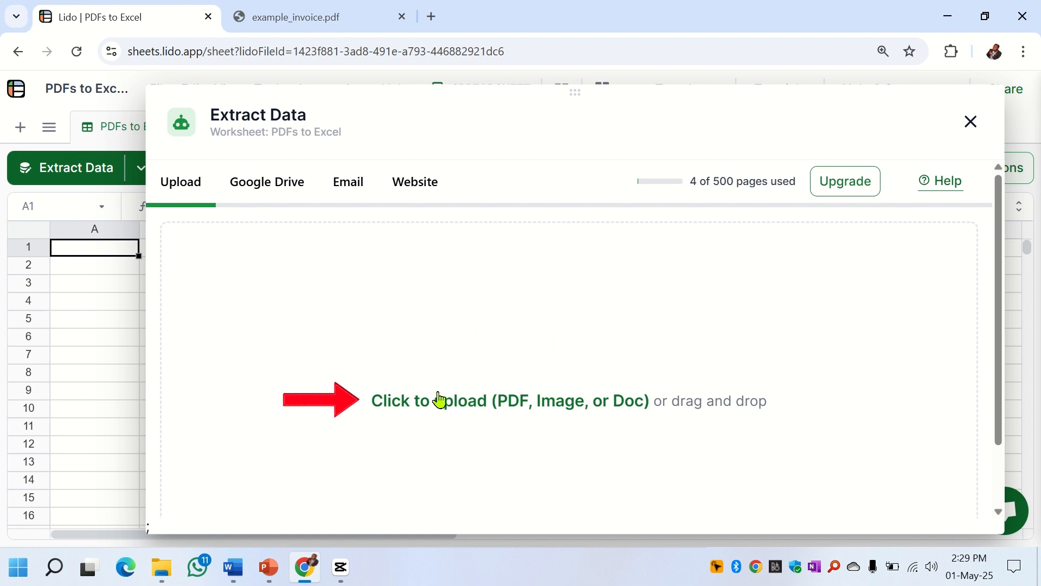
left_click(458, 400)
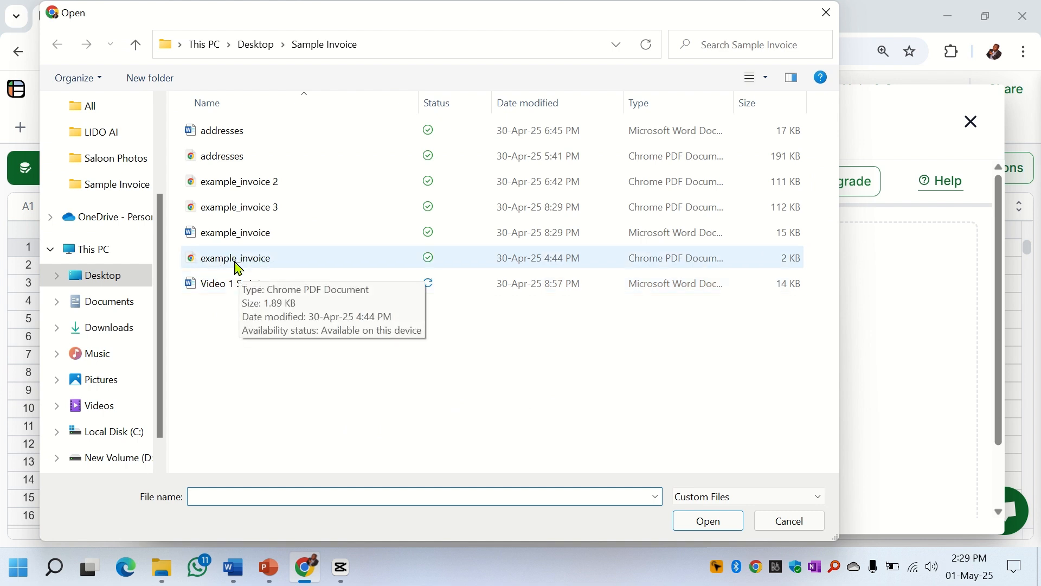
double_click(234, 259)
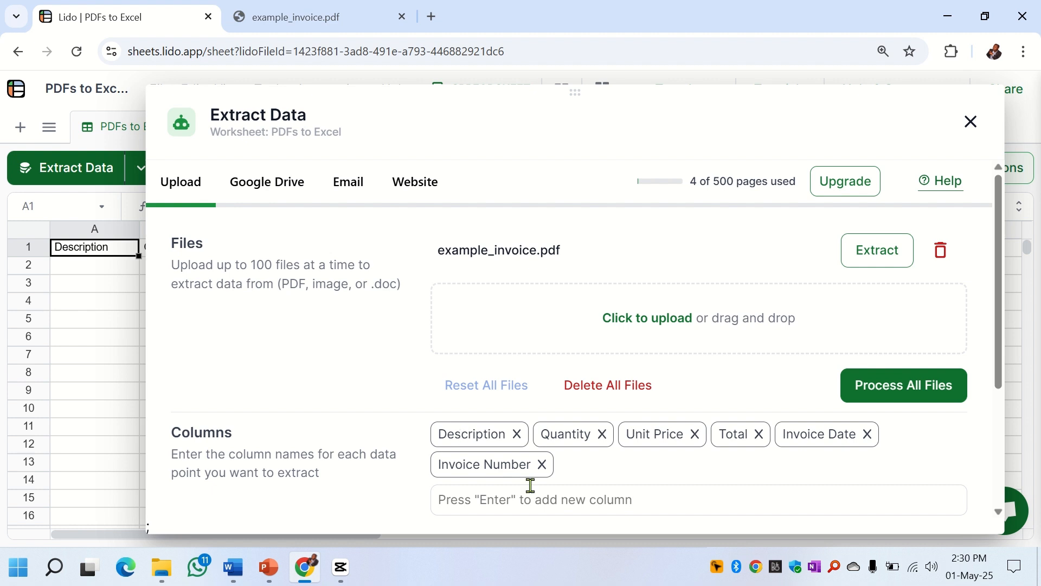
- Remove all the suggested extraction columns: Invoice Number, Description, Unit Price, Quantity, Invoice Date and Total
left_click(542, 464)
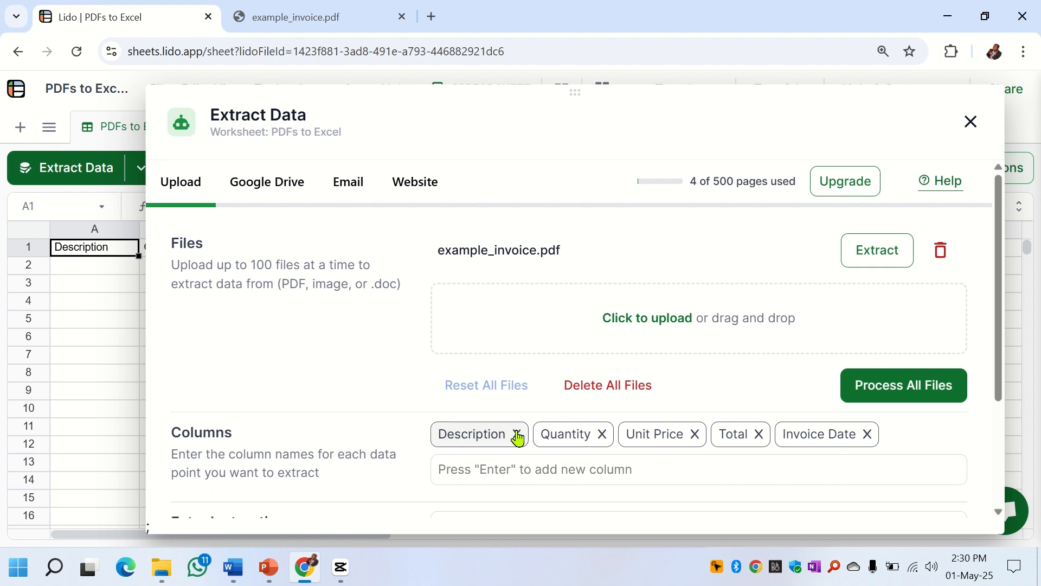
left_click(518, 435)
left_click(593, 434)
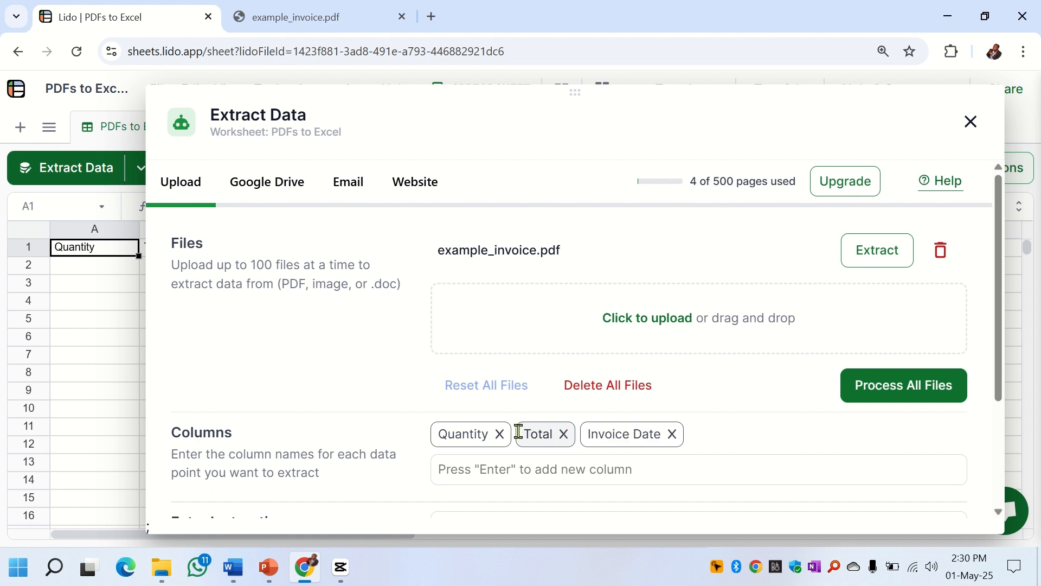
left_click(499, 434)
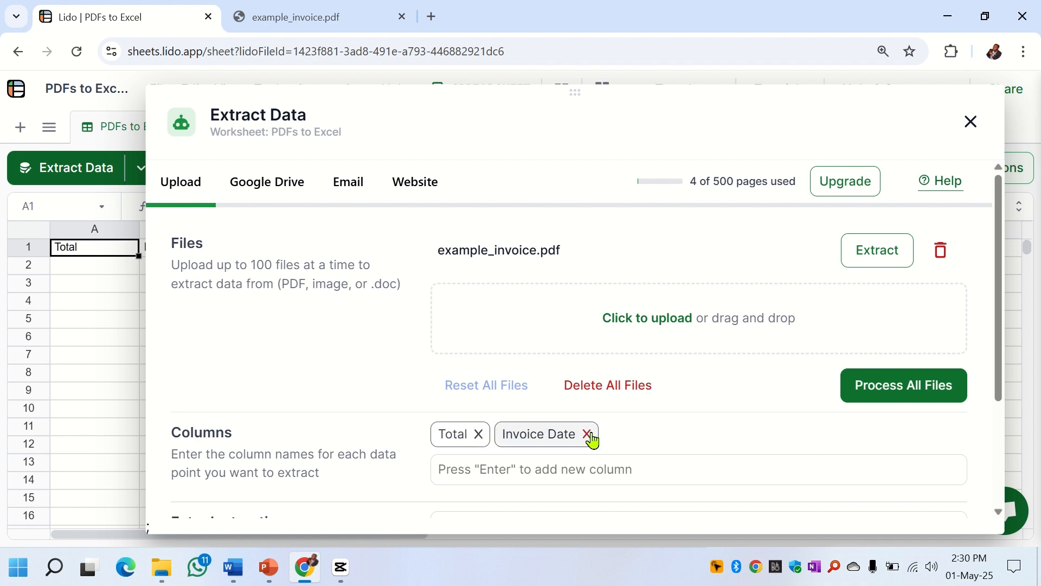
left_click(588, 433)
left_click(479, 435)
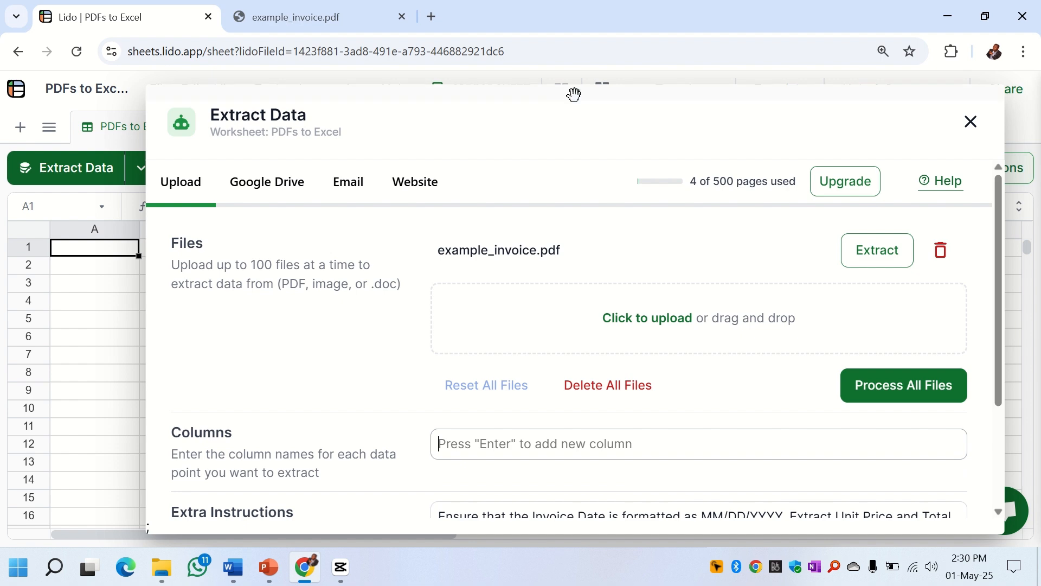
- Move the Extract Data dialog clear of the sheet's first rows and check example_invoice.pdf for the fields to extract
left_click_drag(574, 124, 520, 320)
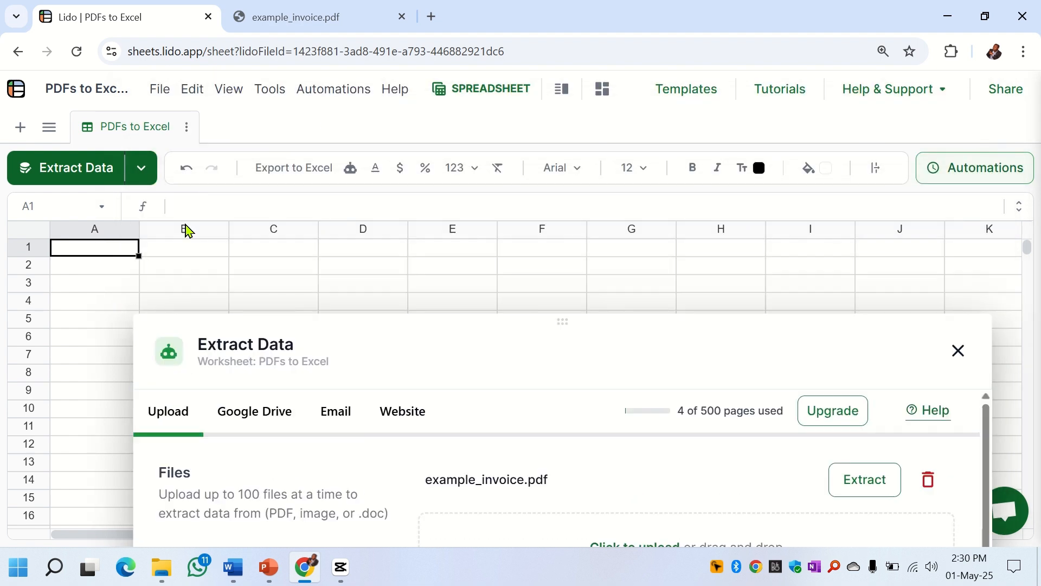
left_click(298, 16)
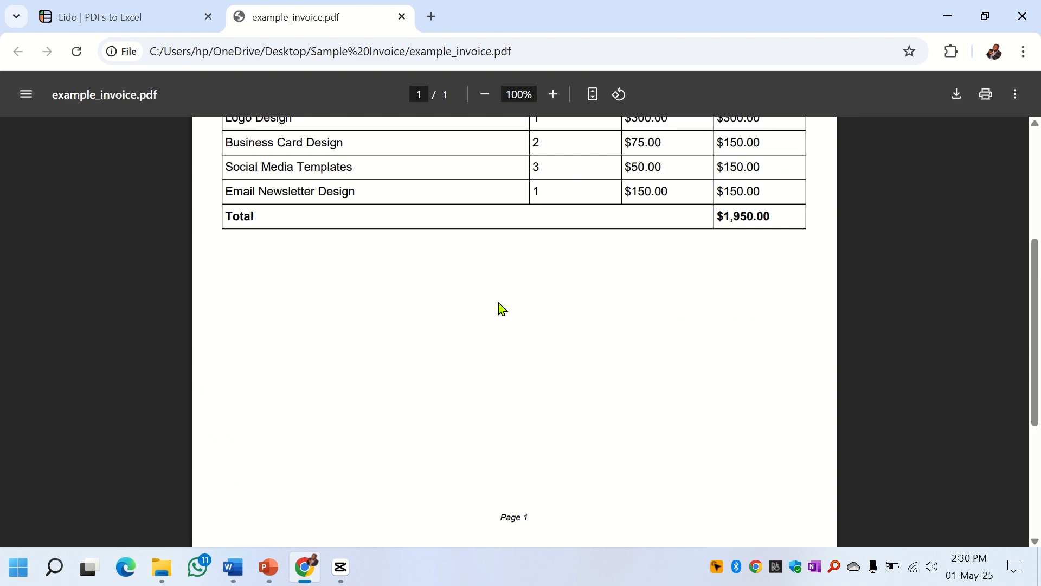
scroll(501, 309, "up", 10)
left_click(78, 15)
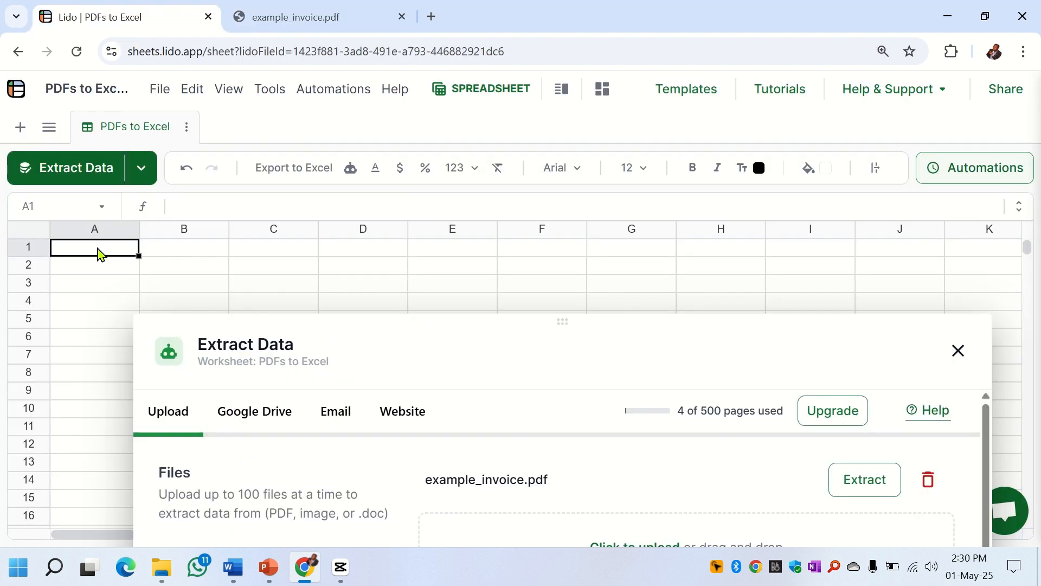
- Enter the column headers Invoice Number, Date, Due Date, Total and Email in cells A1 through E1
type("In")
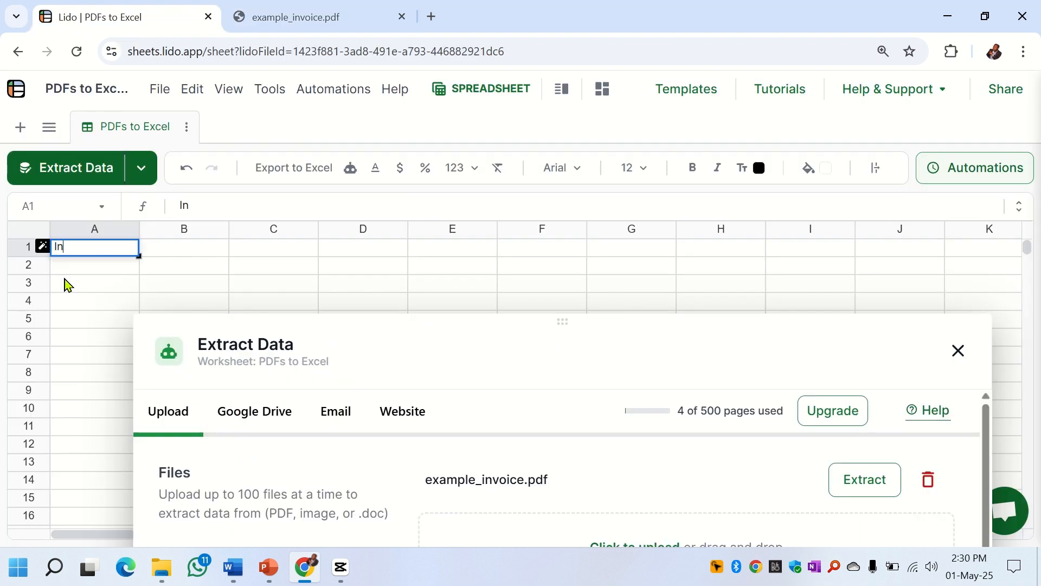
type("voice Number")
key("Tab")
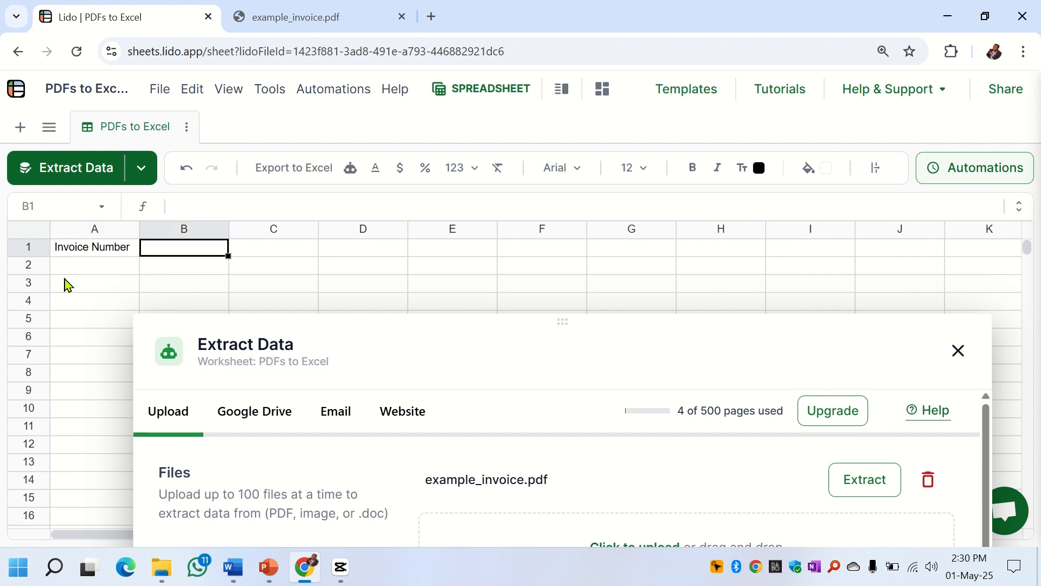
type("Date")
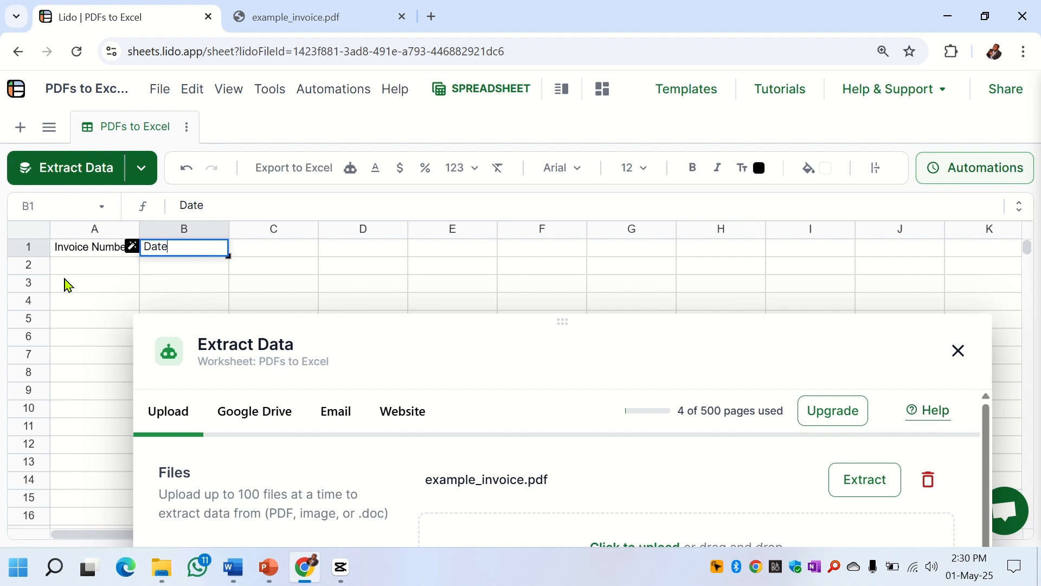
key("Tab")
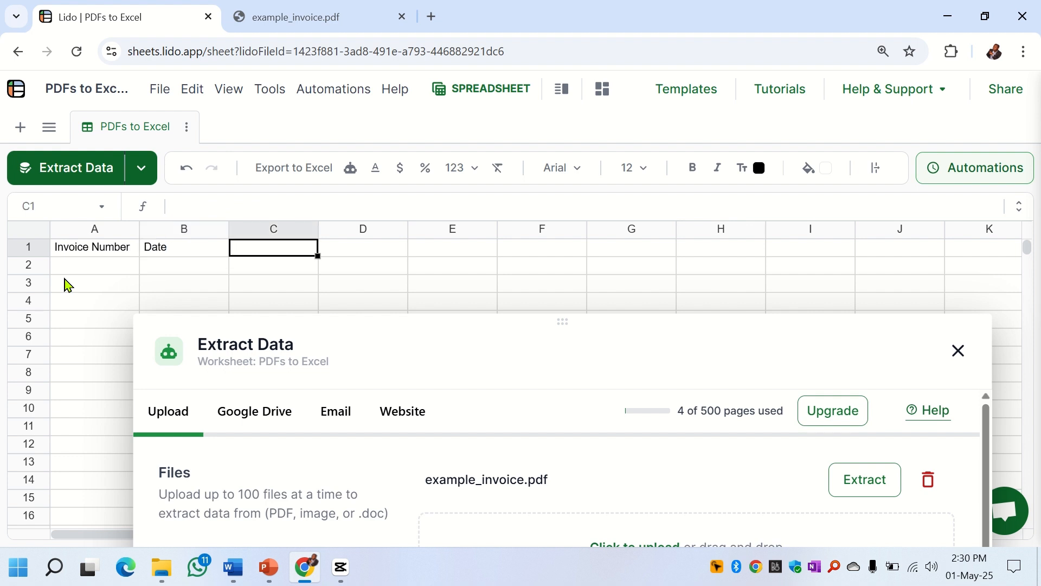
type("Due")
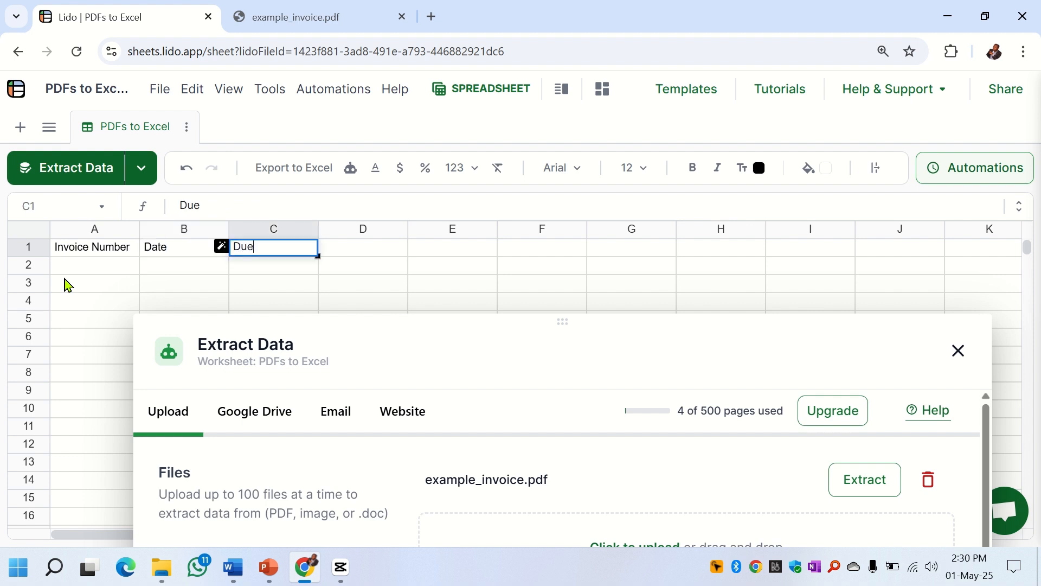
type(" Date")
key("Tab")
type("T")
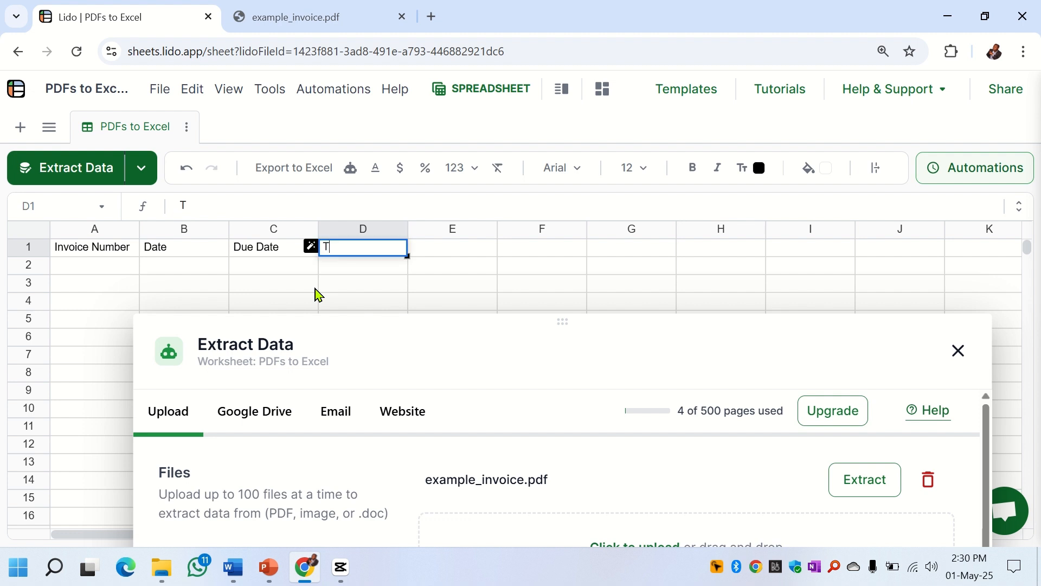
key("Tab")
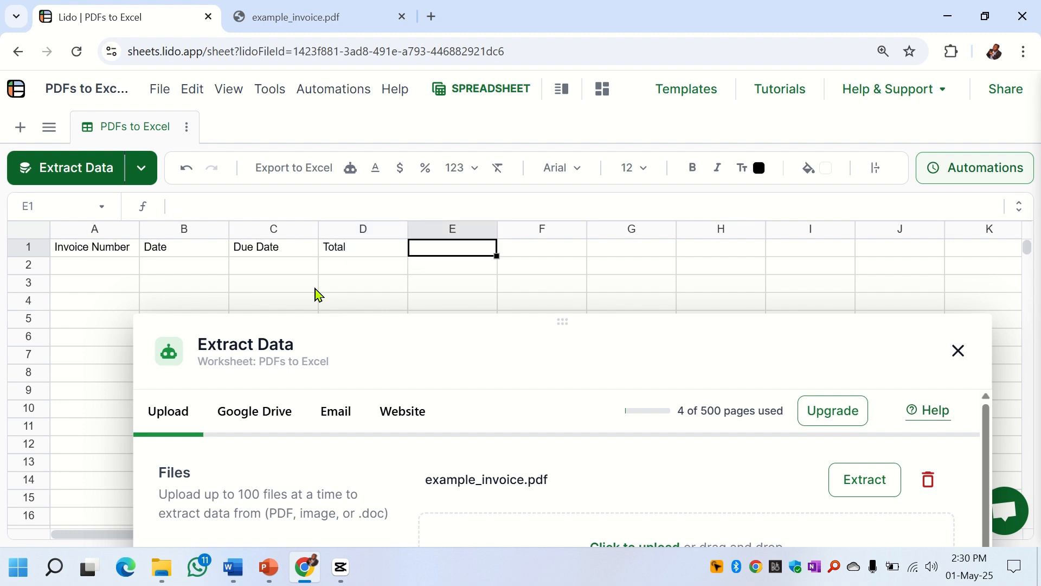
type("Email")
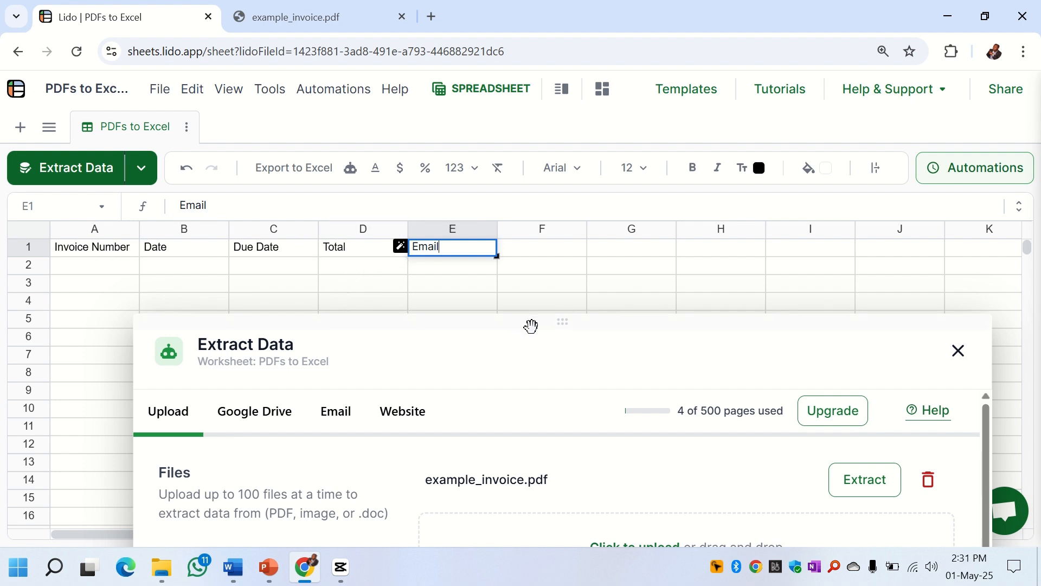
- Replace the extra extraction instructions with "Ensure that the total amount is formatted with a dollar symbol in currency format"
left_click_drag(532, 326, 557, 157)
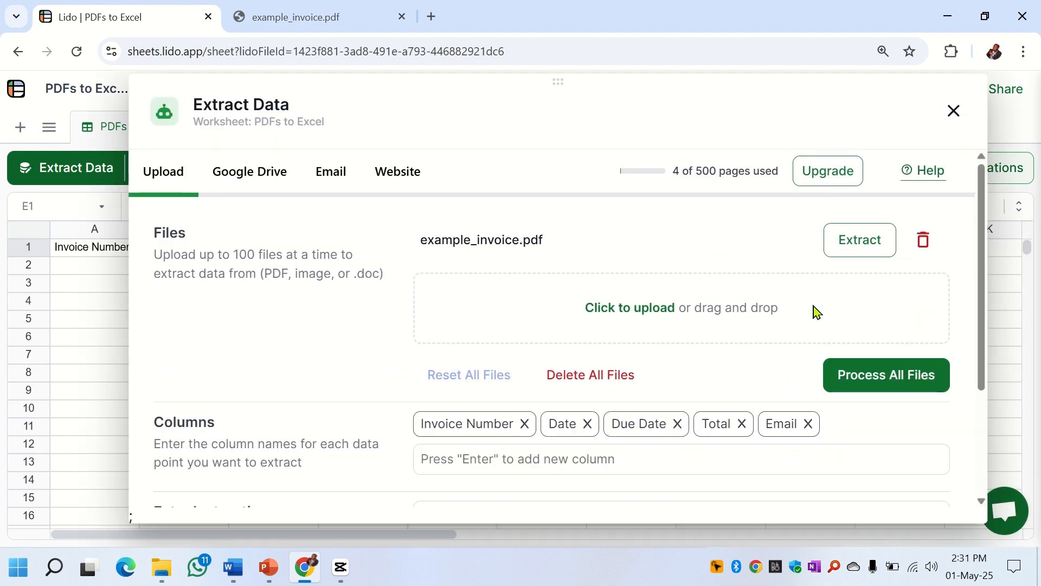
scroll(814, 310, "down", 3)
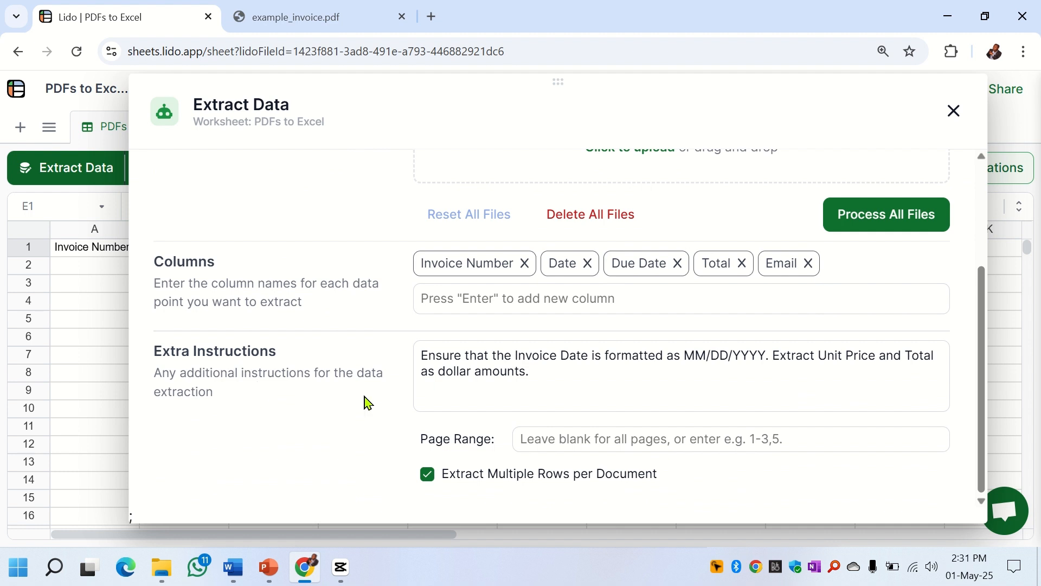
left_click(448, 383)
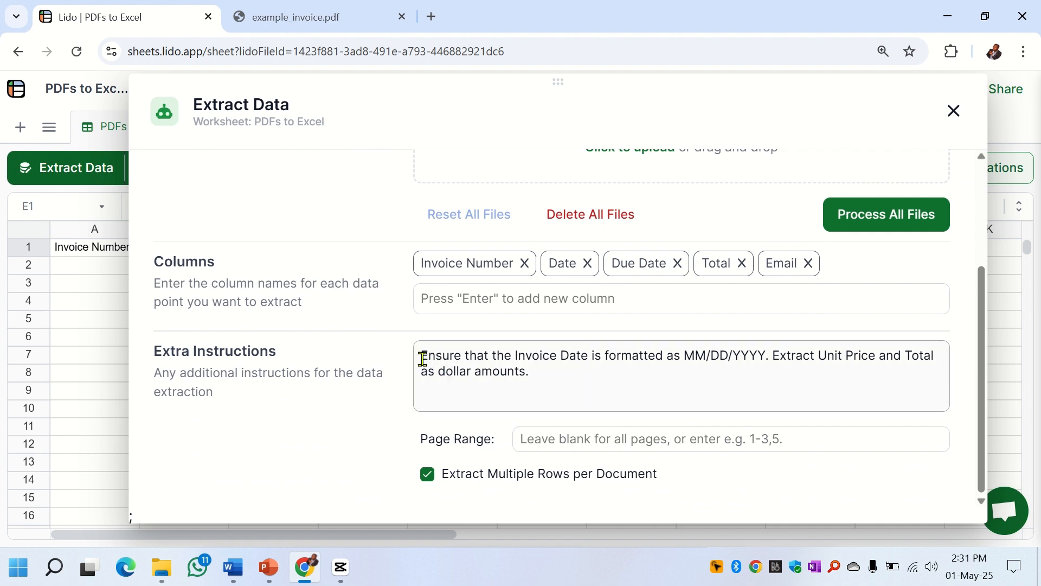
left_click_drag(422, 356, 560, 381)
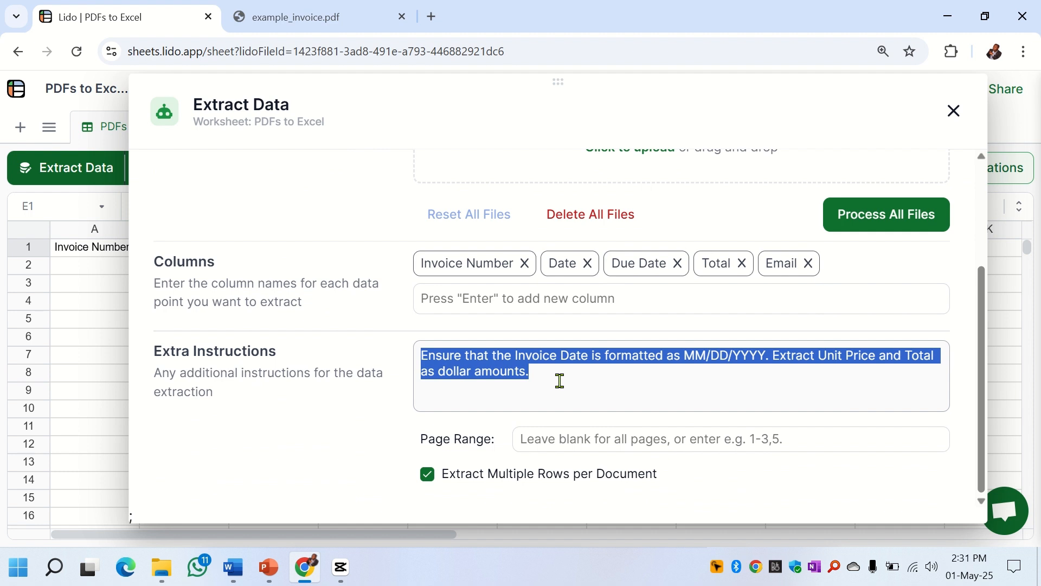
left_click_drag(546, 376, 411, 360)
type("Ens")
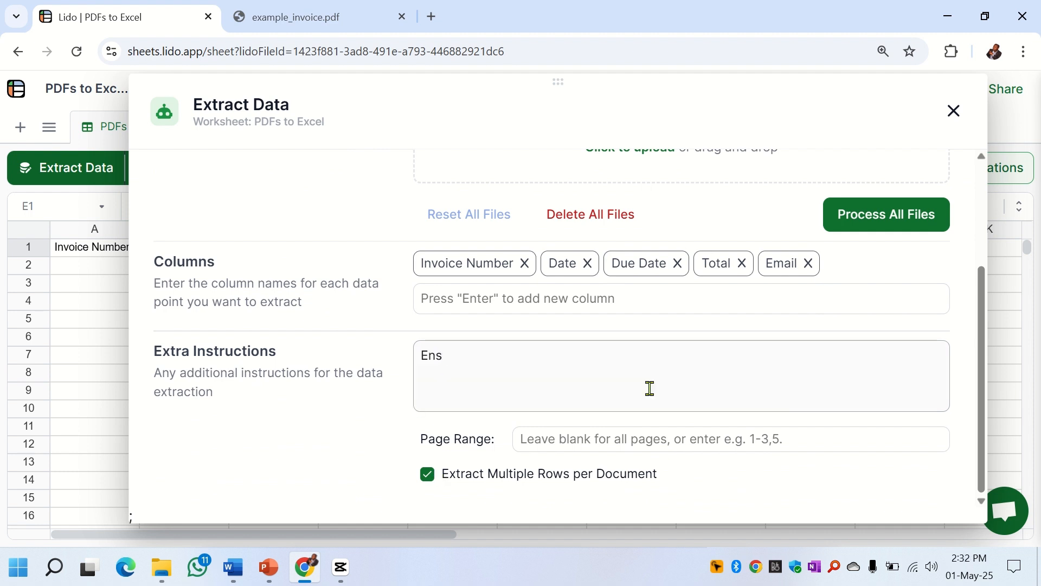
type("iure that the total am")
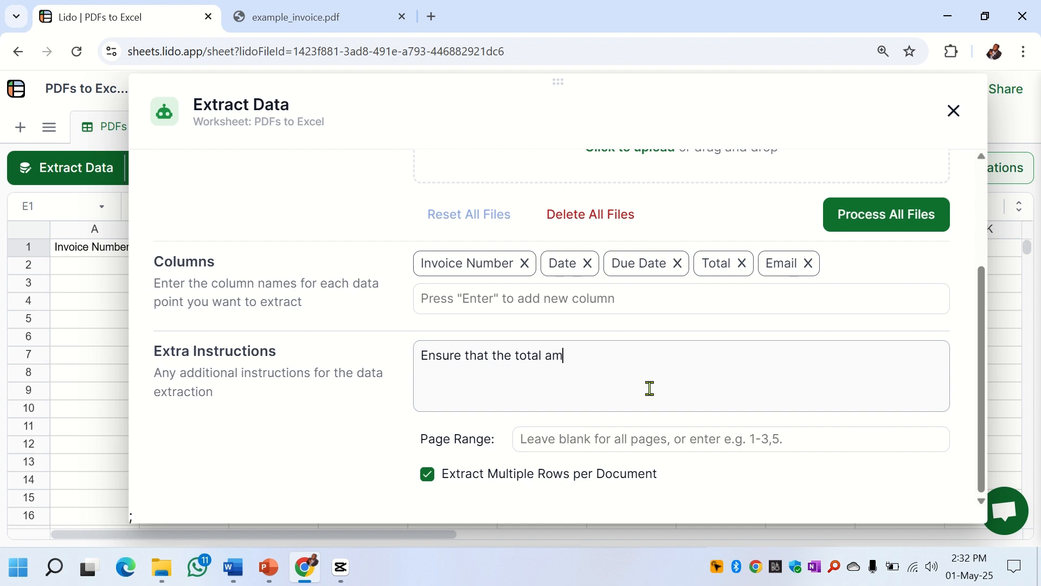
type("ount is formatted with a ")
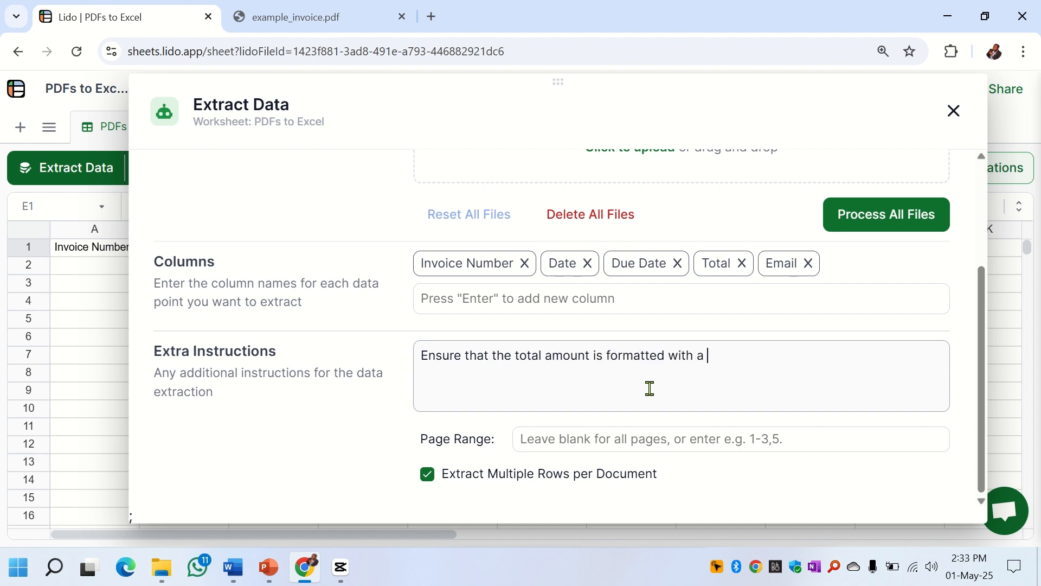
type("dollar symbol in cur")
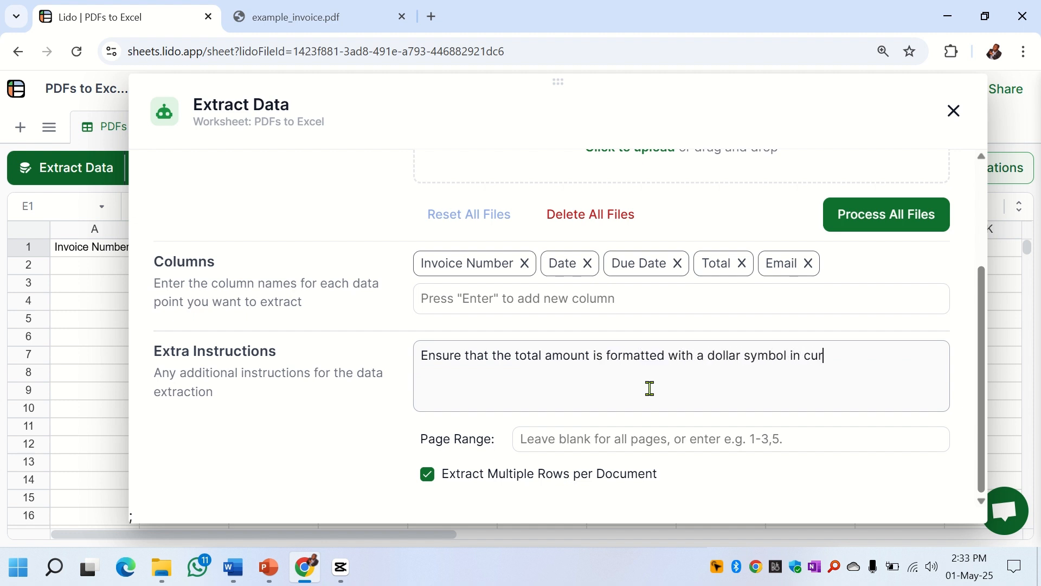
type("rne")
key("BackSpace")
key("BackSpace")
type("ency format")
- Review the extraction columns and turn off Extract Multiple Rows per Document
scroll(527, 466, "up", 3)
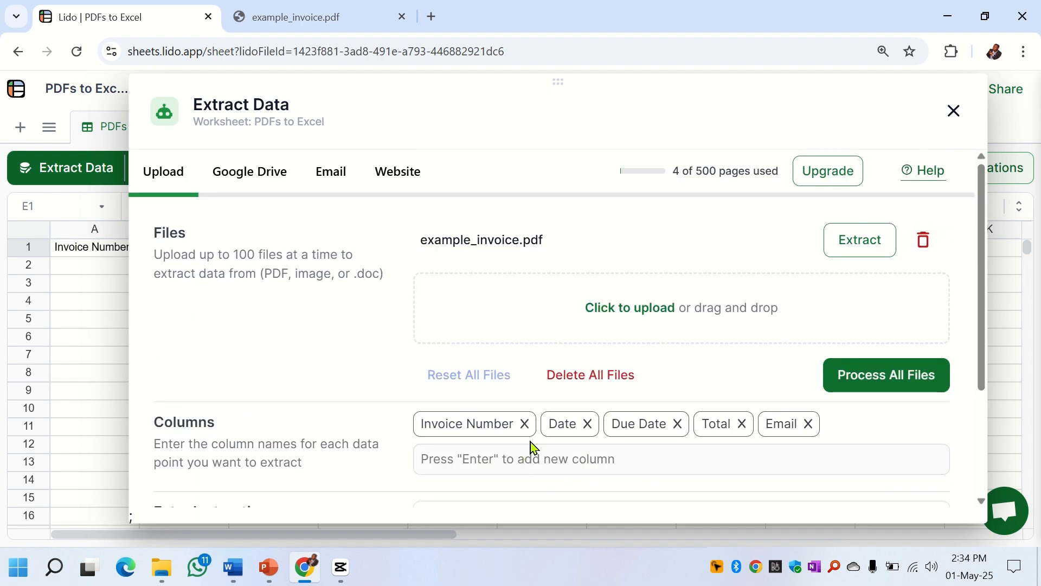
scroll(534, 447, "down", 2)
scroll(529, 422, "up", 2)
scroll(530, 255, "down", 3)
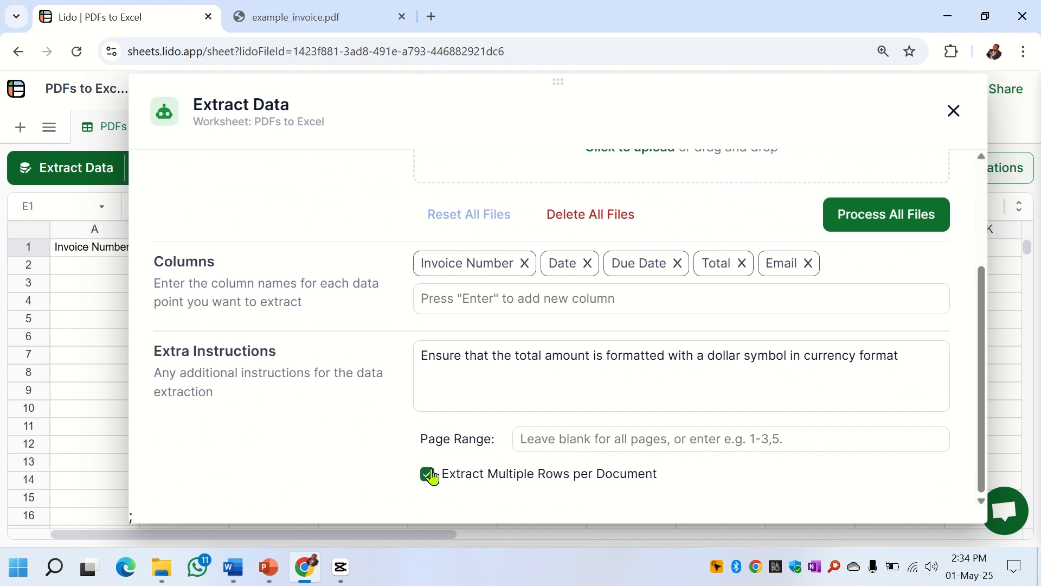
mouse_move(426, 480)
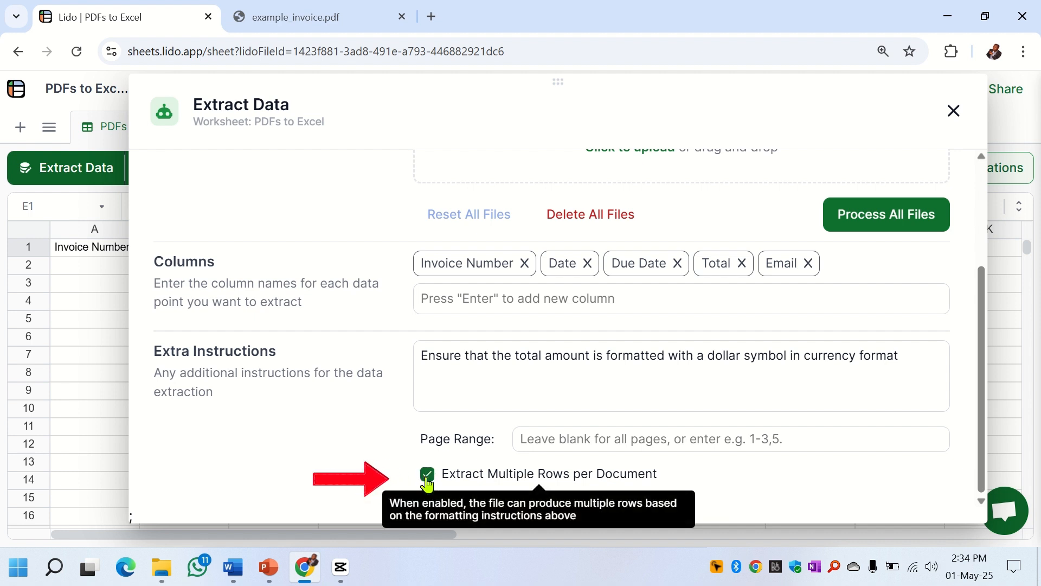
left_click(427, 475)
- Extract the data from example_invoice.pdf and move the Extract Data dialog clear of the sheet's first rows
scroll(762, 404, "up", 1)
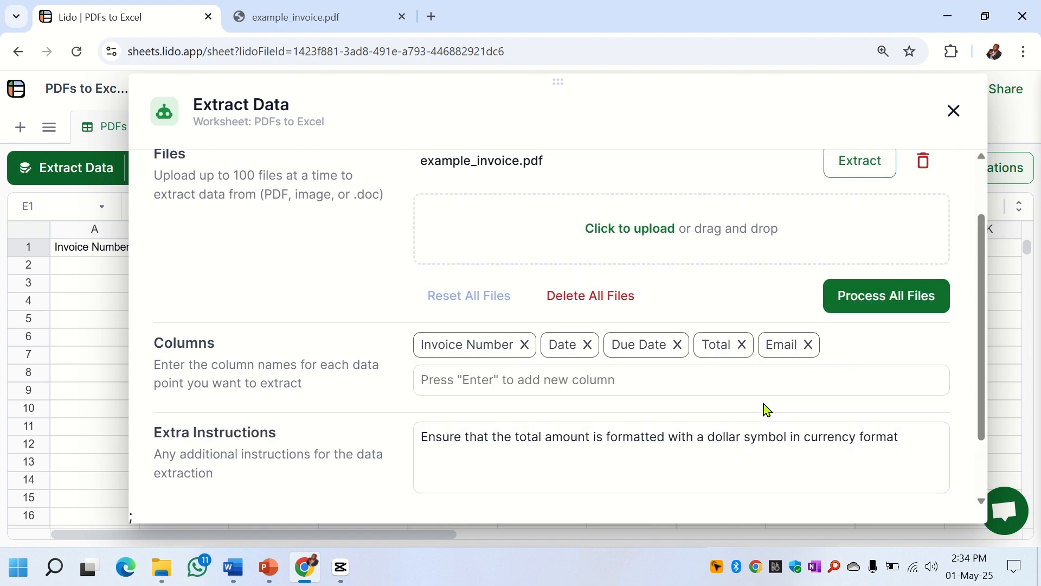
scroll(751, 442, "up", 1)
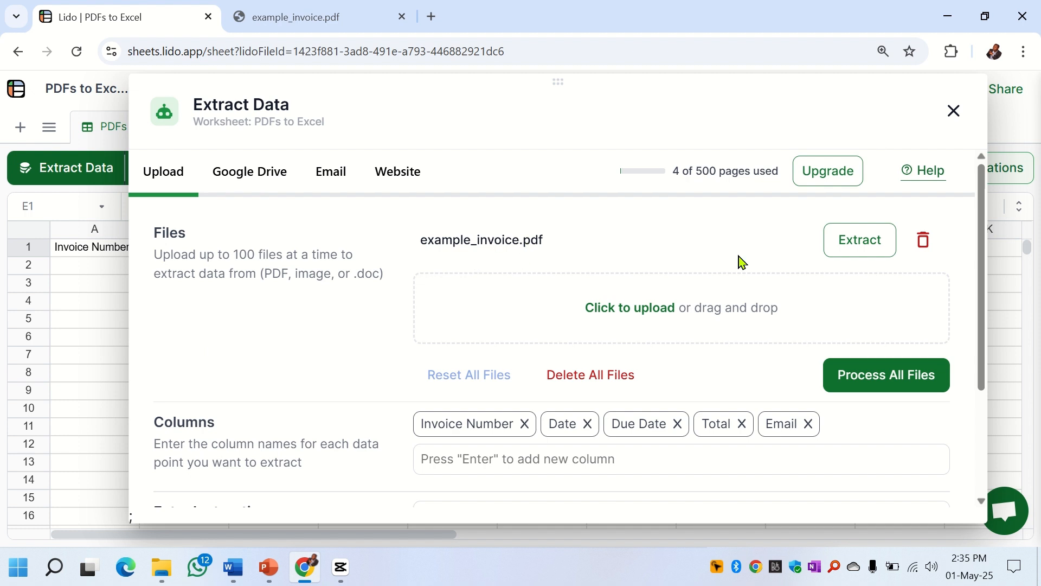
left_click(857, 247)
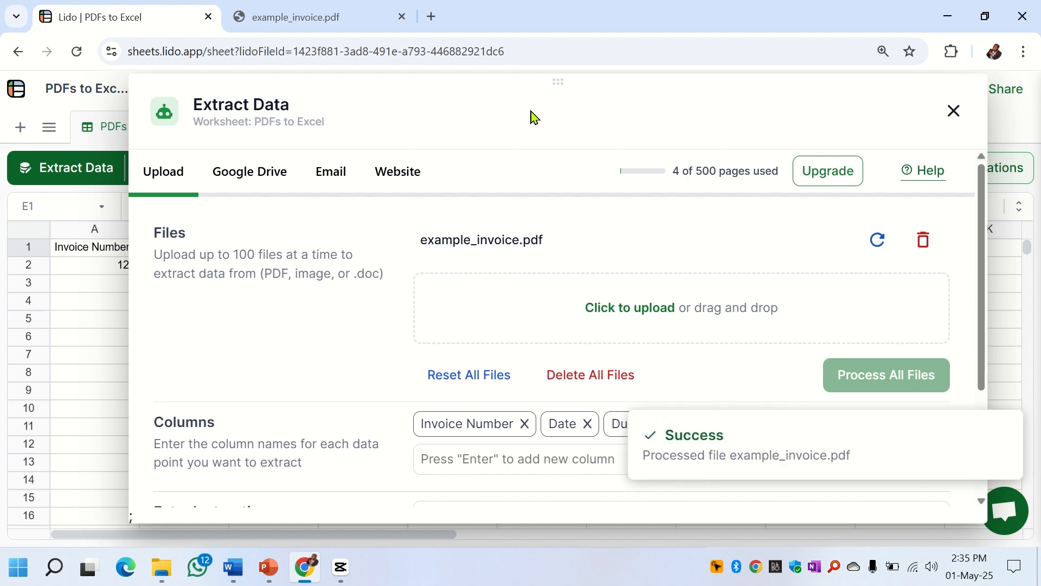
left_click_drag(557, 83, 546, 369)
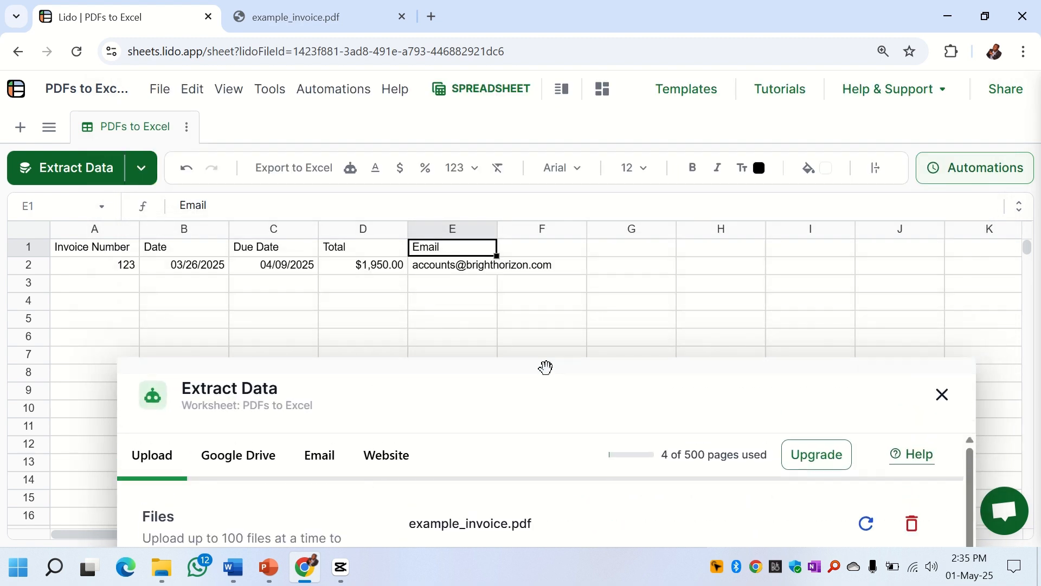
- Compare the extracted values in cells A2 through E2 with the matching fields in example_invoice.pdf
left_click(78, 265)
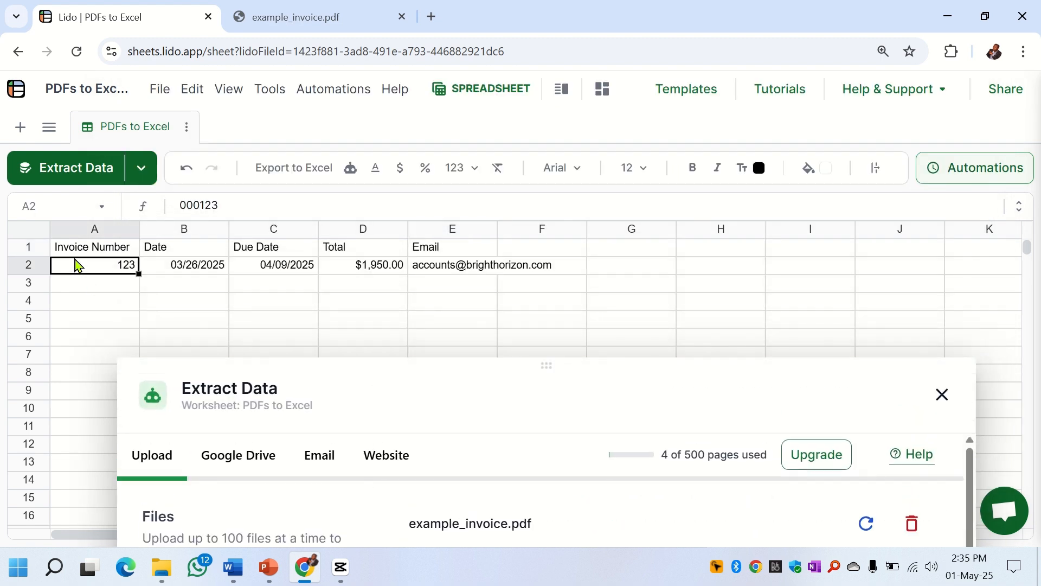
left_click(174, 267)
left_click(278, 267)
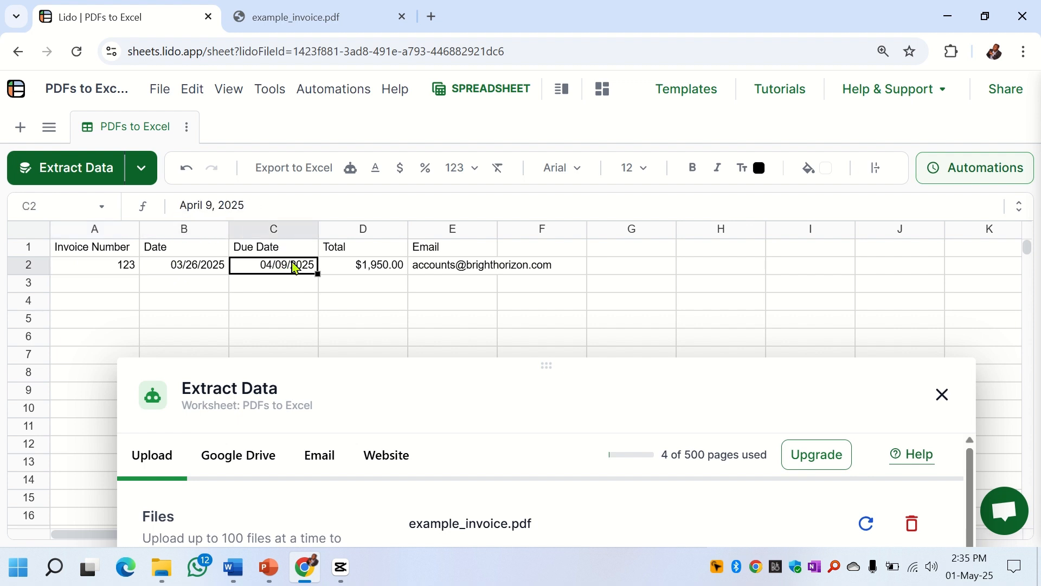
left_click(341, 272)
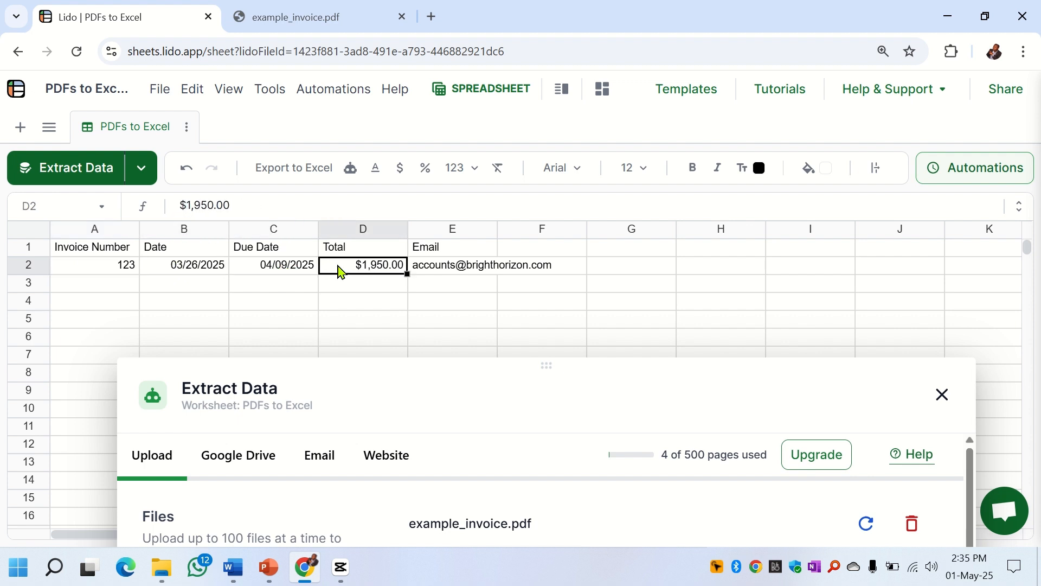
left_click(461, 273)
left_click(300, 22)
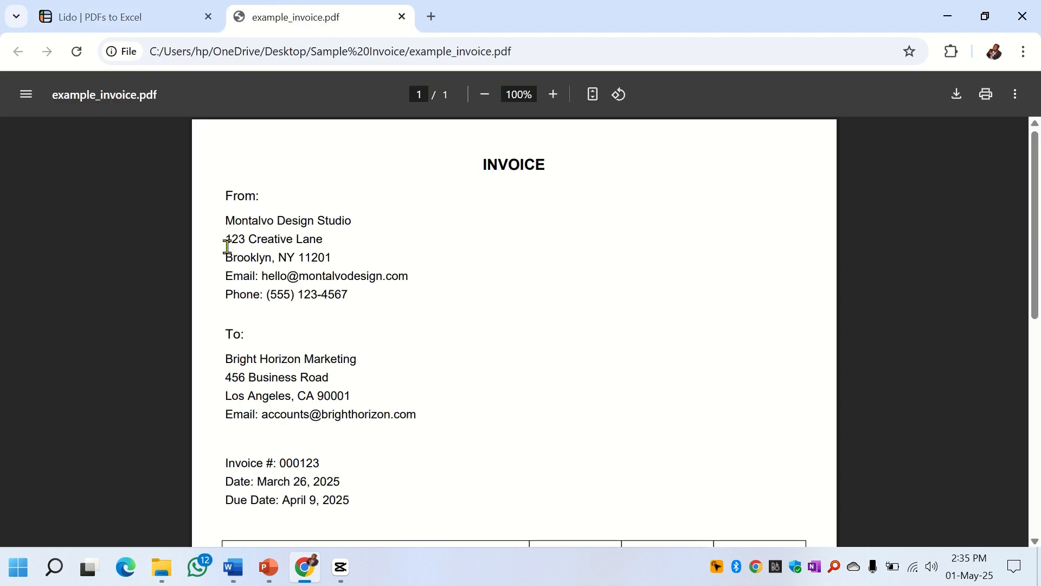
scroll(372, 402, "down", 6)
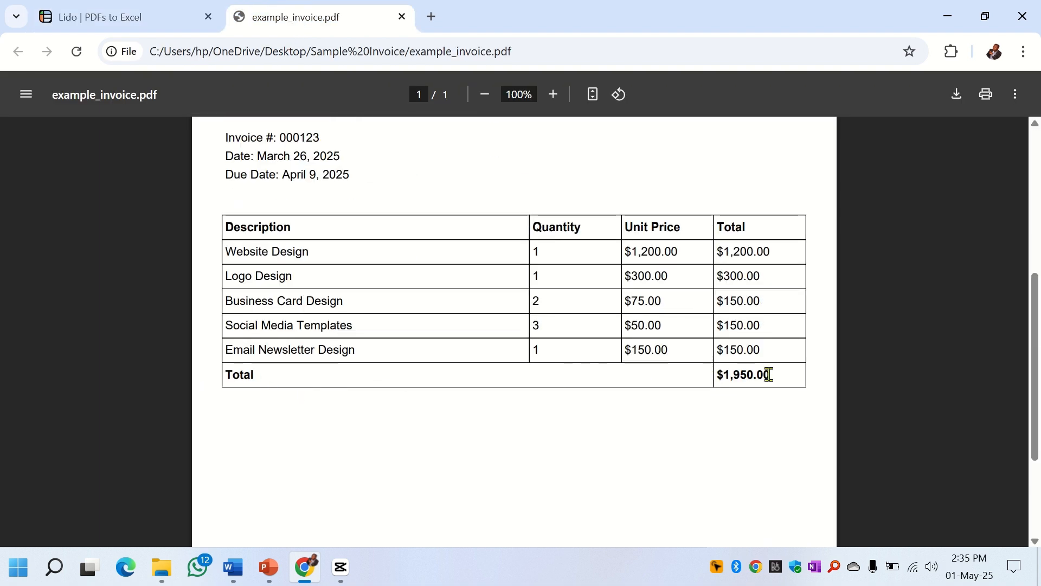
scroll(356, 377, "up", 5)
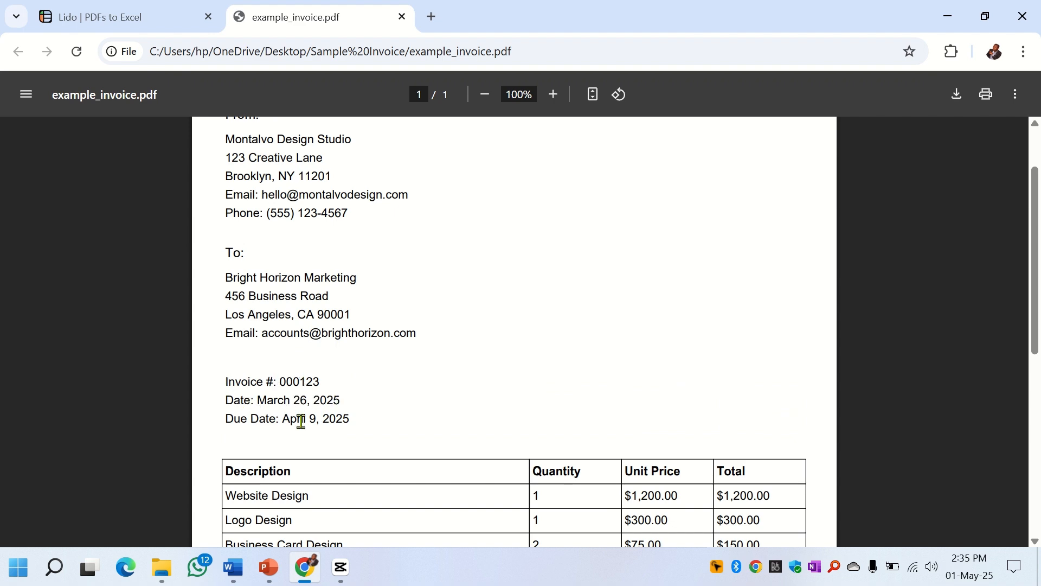
scroll(351, 420, "down", 5)
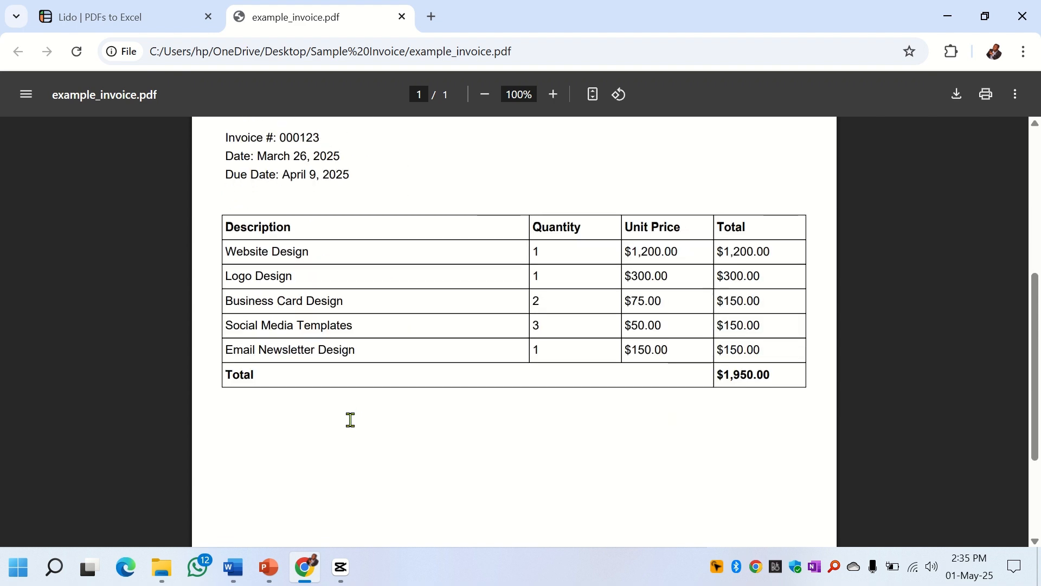
scroll(533, 385, "down", 3)
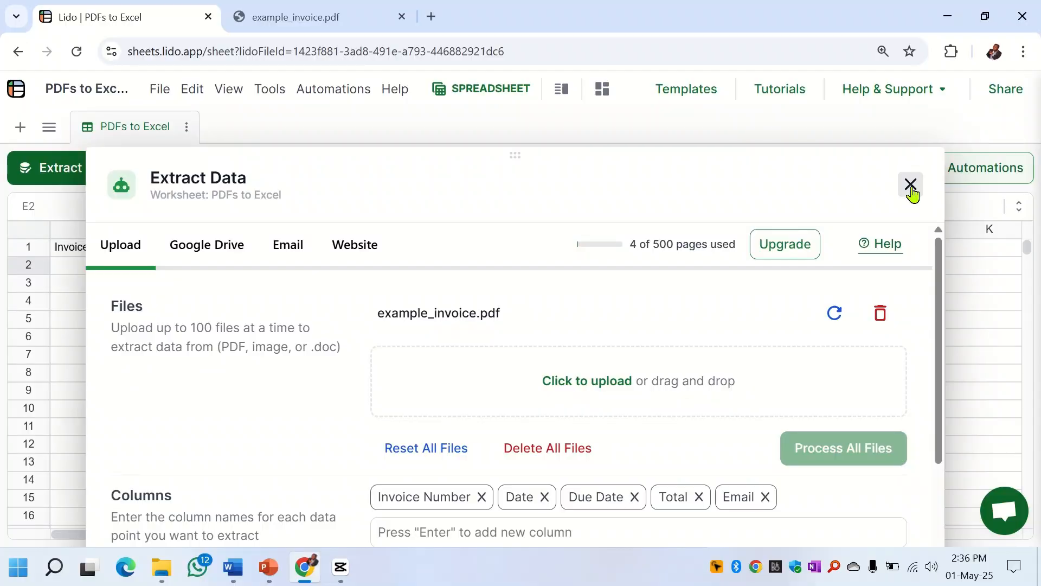
- Close the Extract Data dialog and look over the extracted invoice data in the sheet
left_click(910, 185)
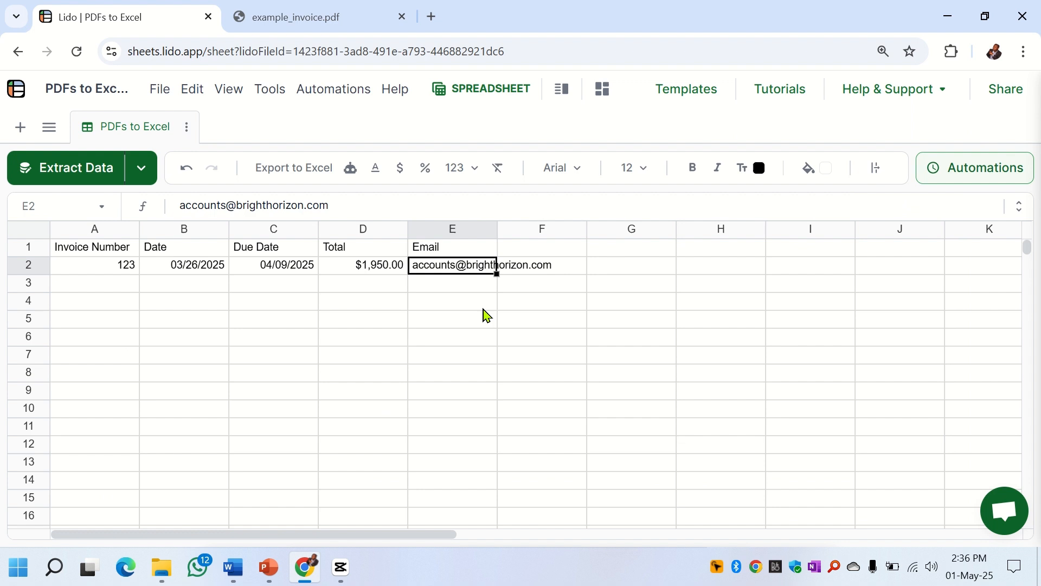
left_click(202, 309)
left_click(86, 253)
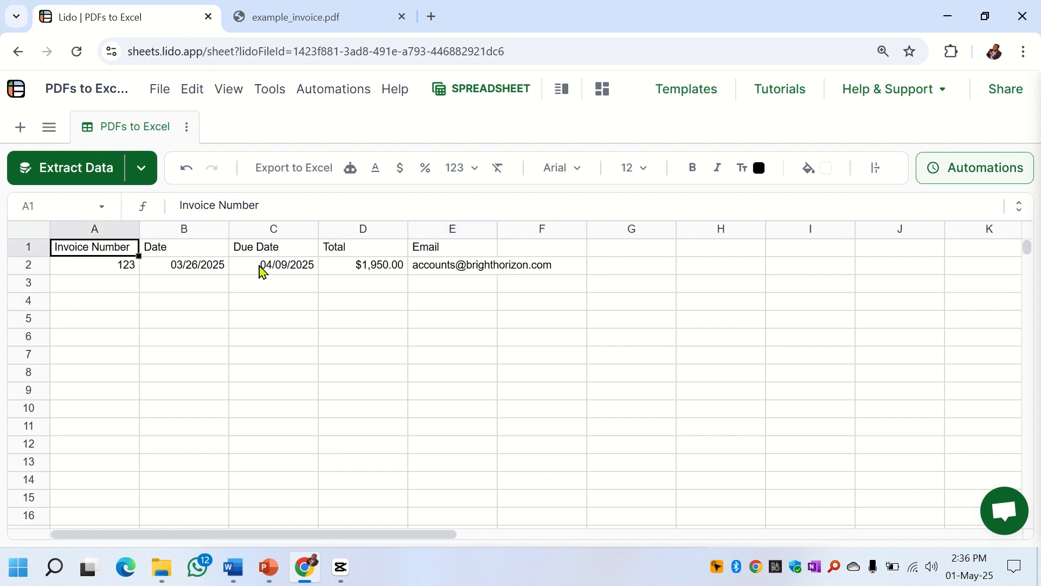
left_click_drag(263, 271, 540, 441)
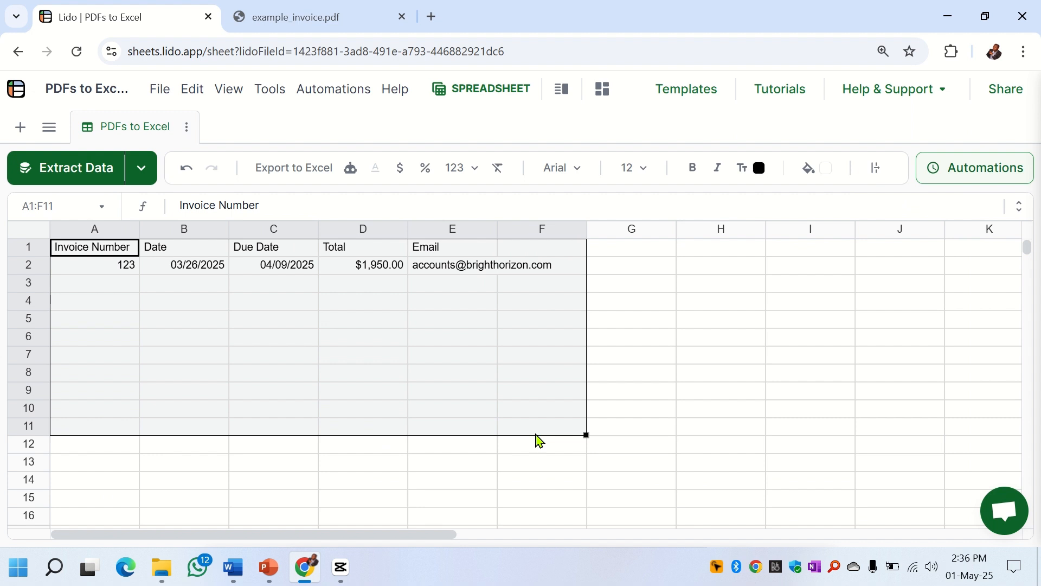
left_click(97, 291)
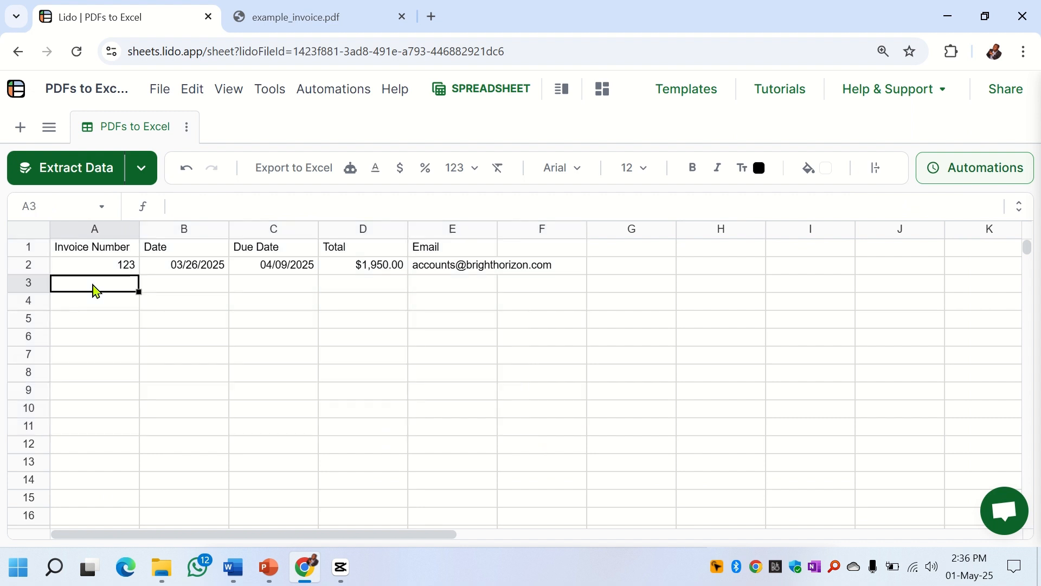
- Export the sheet's values to Excel and open the downloaded workbook PDFs to Excel (1).xlsx
left_click(166, 97)
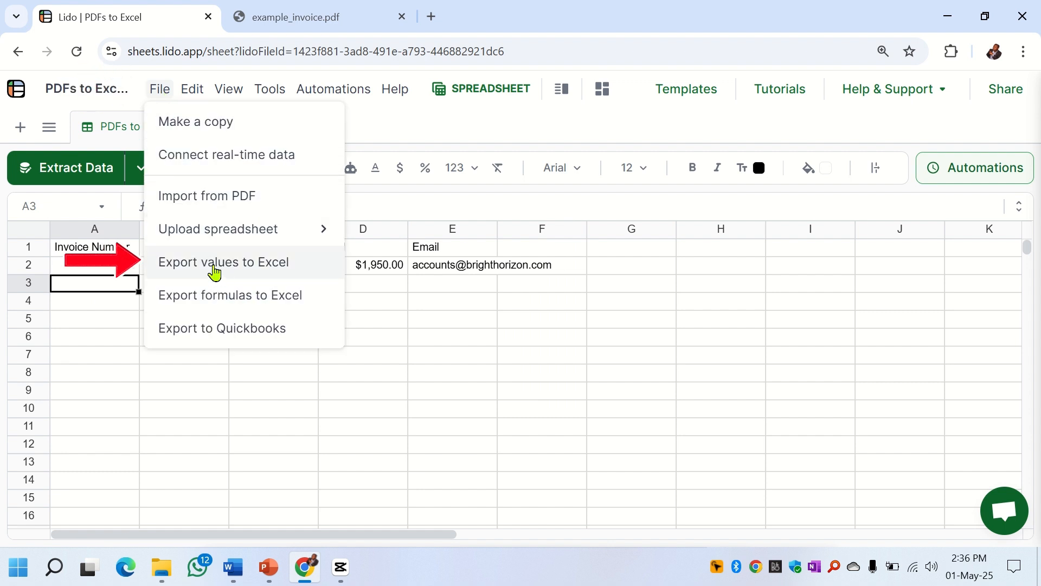
left_click(232, 268)
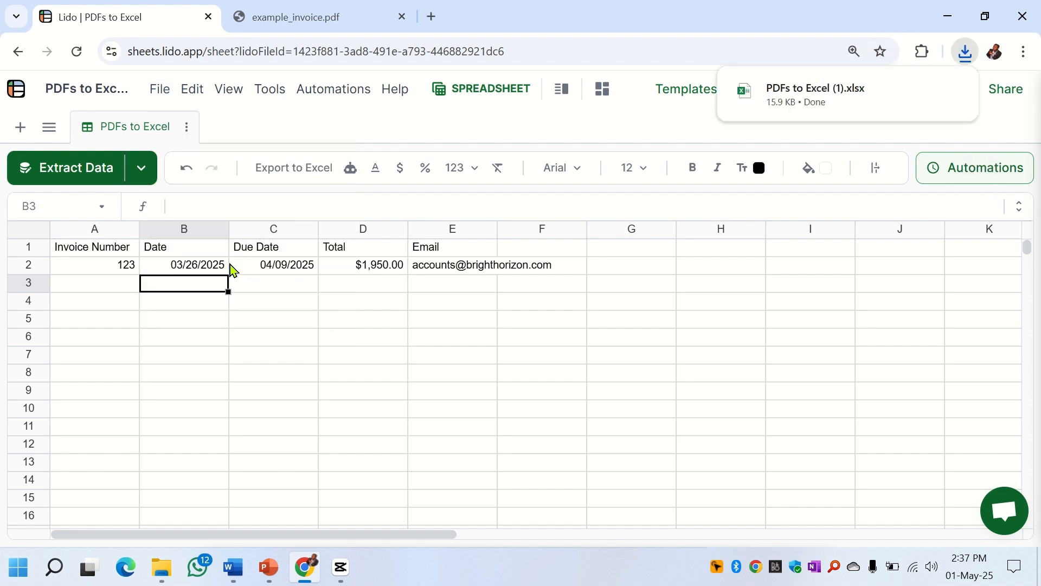
mouse_move(867, 92)
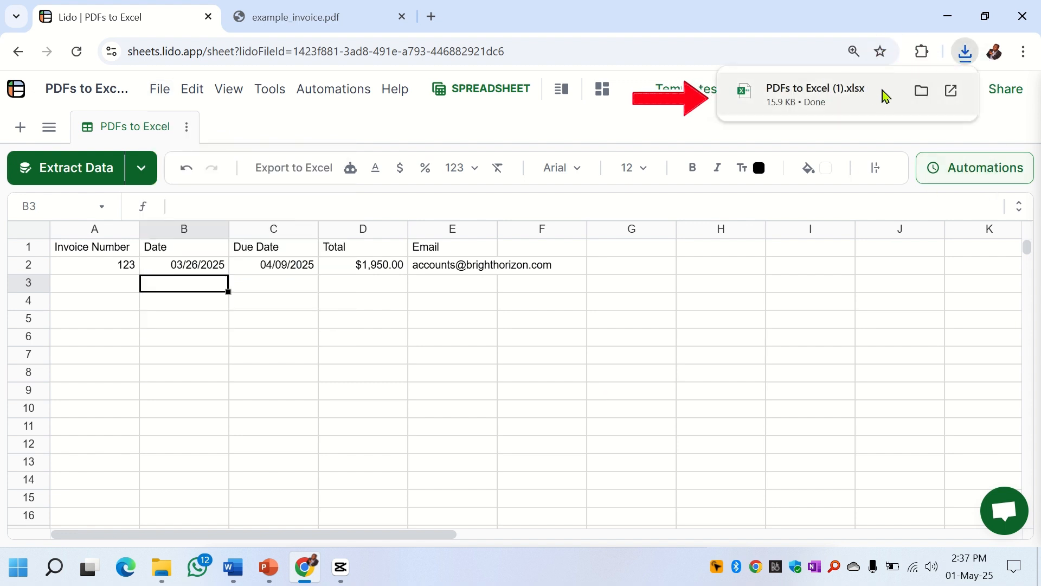
left_click(797, 99)
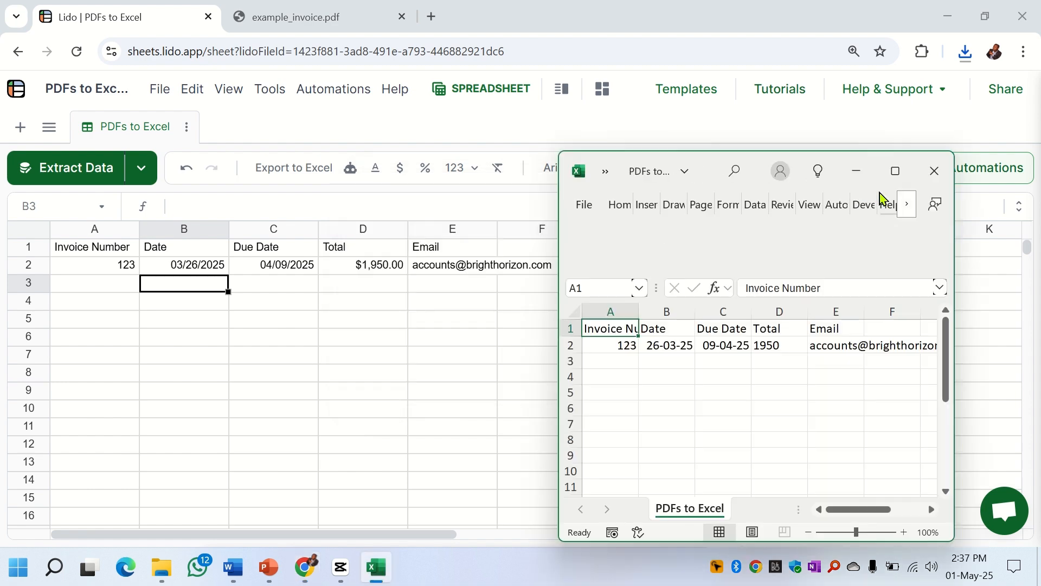
- Enable editing in the maximized Excel workbook and select the exported headers and invoice row
left_click(895, 171)
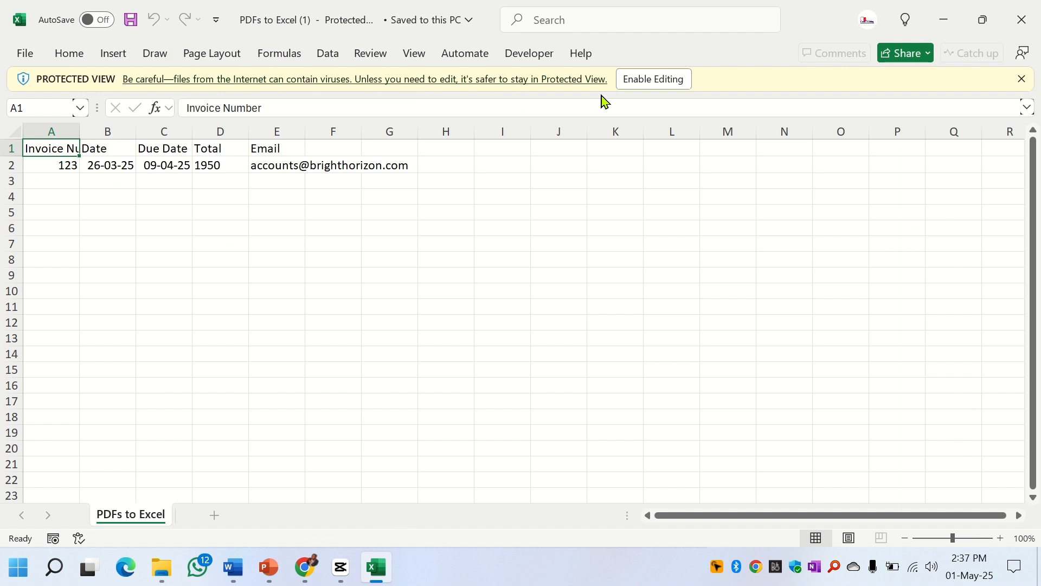
left_click(664, 80)
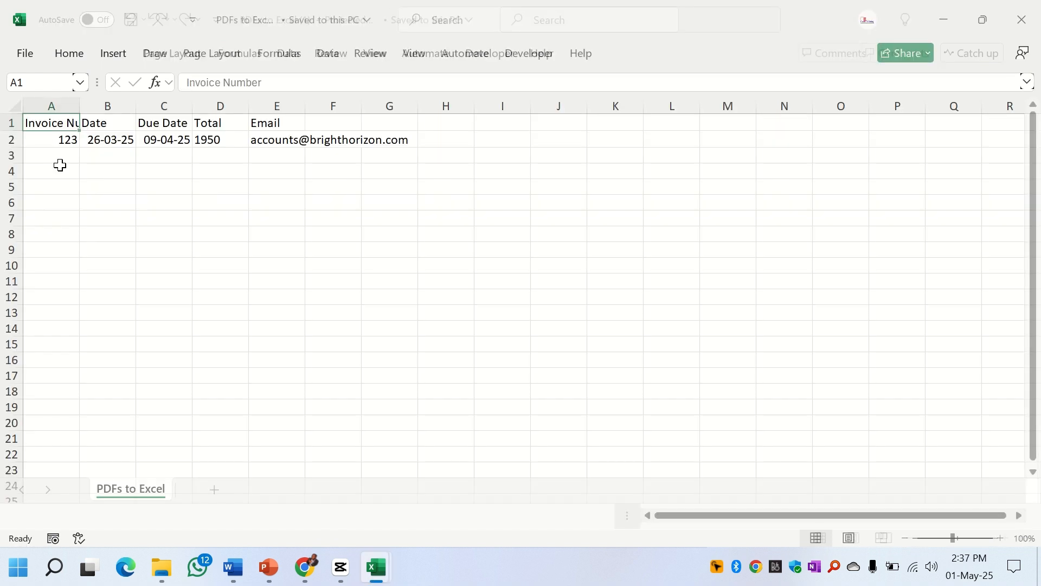
left_click_drag(57, 122, 426, 182)
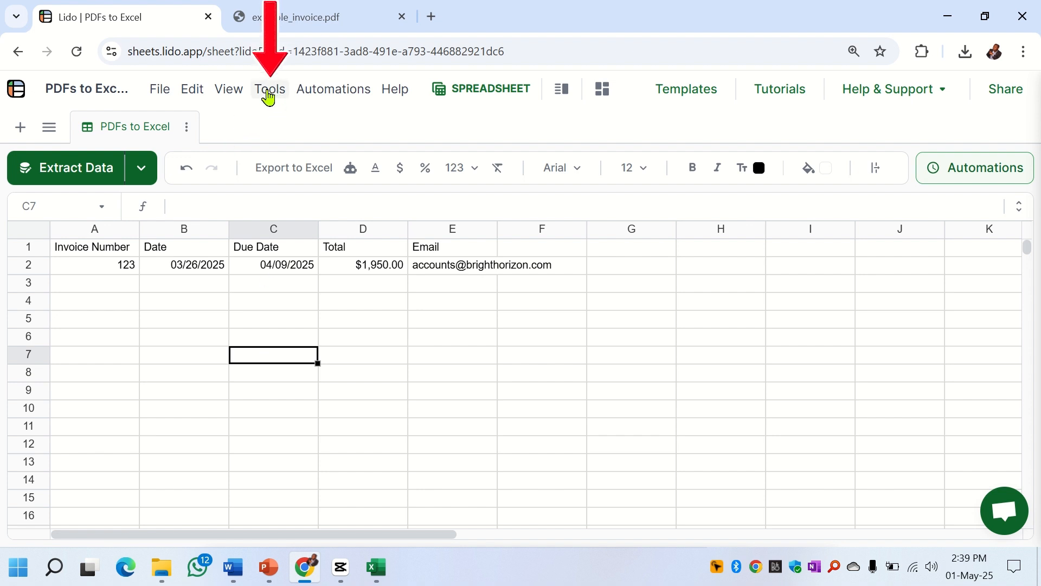
- Open the PDF Table Extractor and upload the invoice PDF
left_click(269, 93)
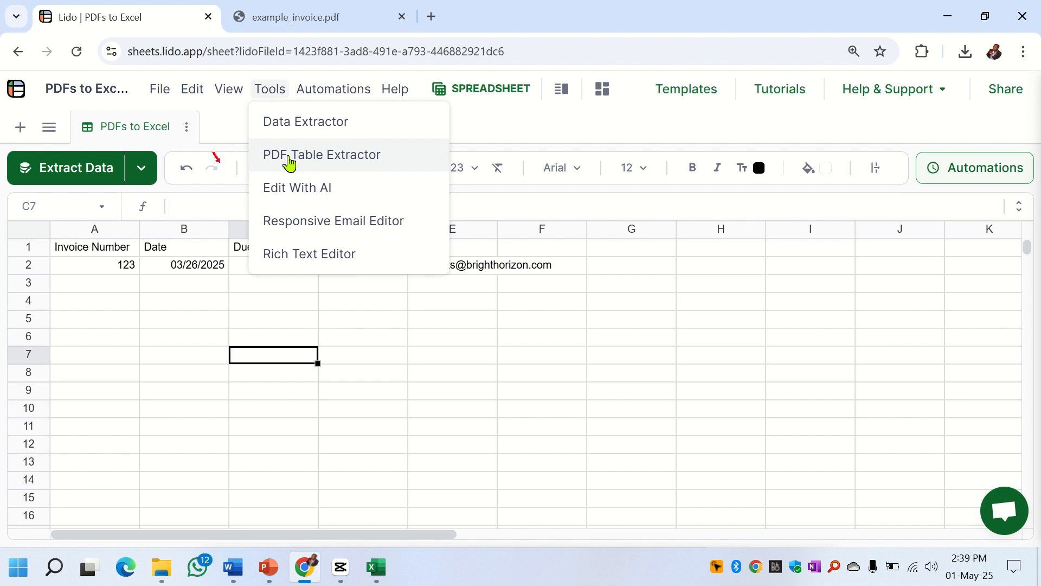
left_click(305, 161)
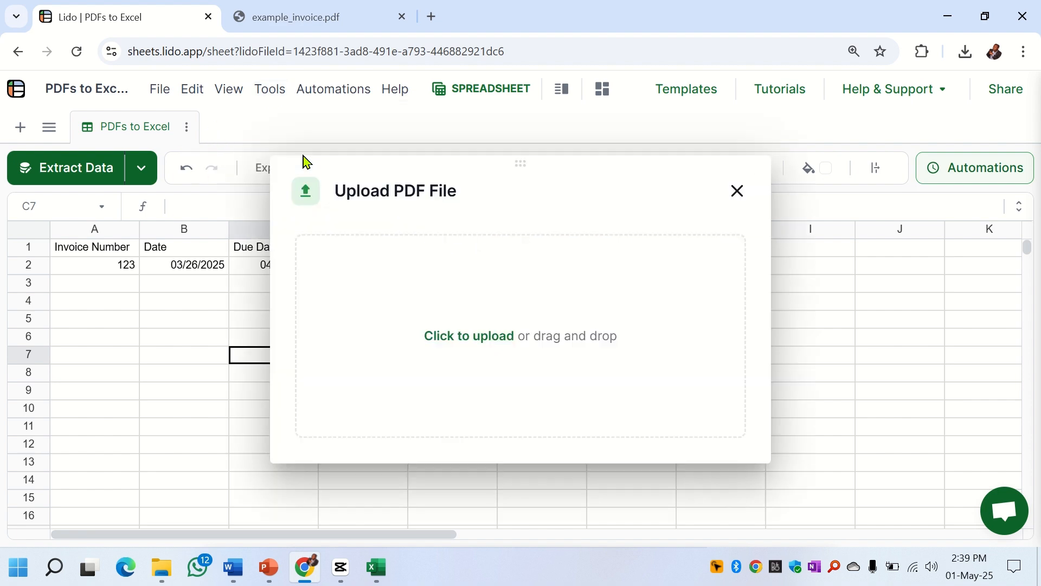
left_click(460, 340)
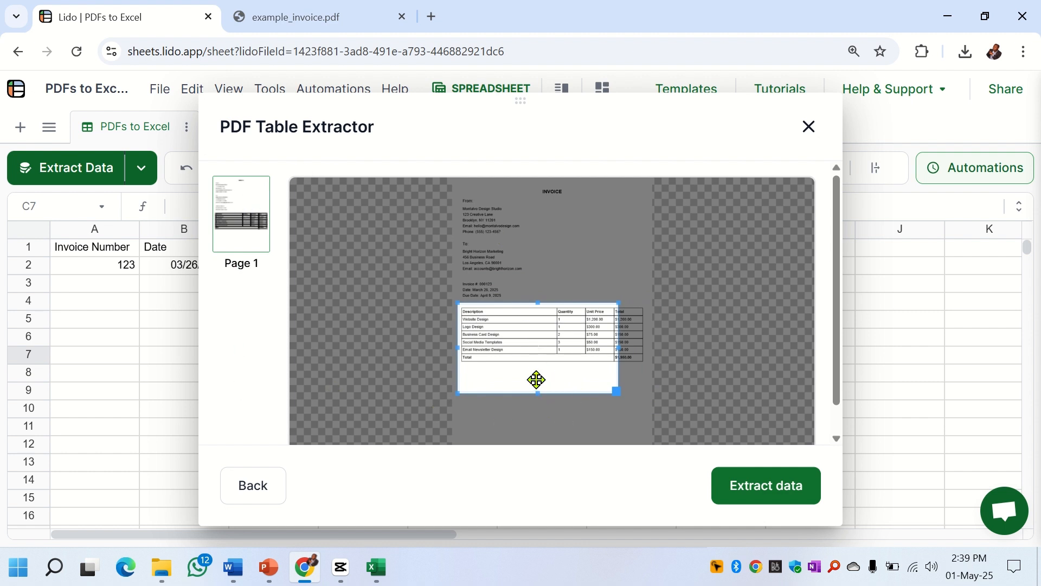
- Fit the selection frame around the whole line-item table on page 1 of the invoice and extract its data
mouse_move(535, 379)
left_mouse_down()
mouse_move(565, 377)
mouse_move(488, 372)
mouse_move(537, 378)
left_mouse_up()
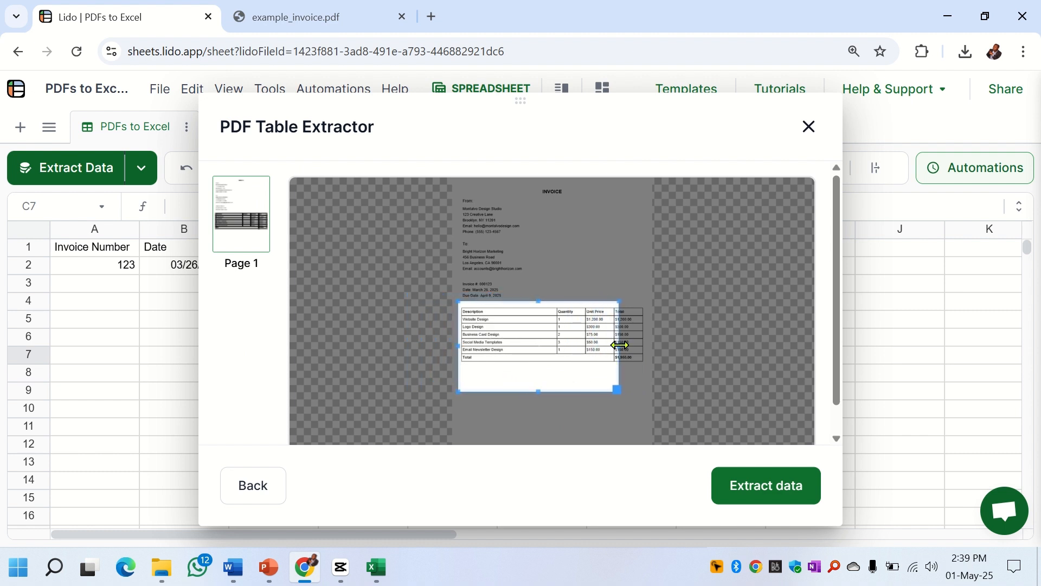
left_click_drag(620, 345, 647, 345)
left_click_drag(551, 391, 551, 367)
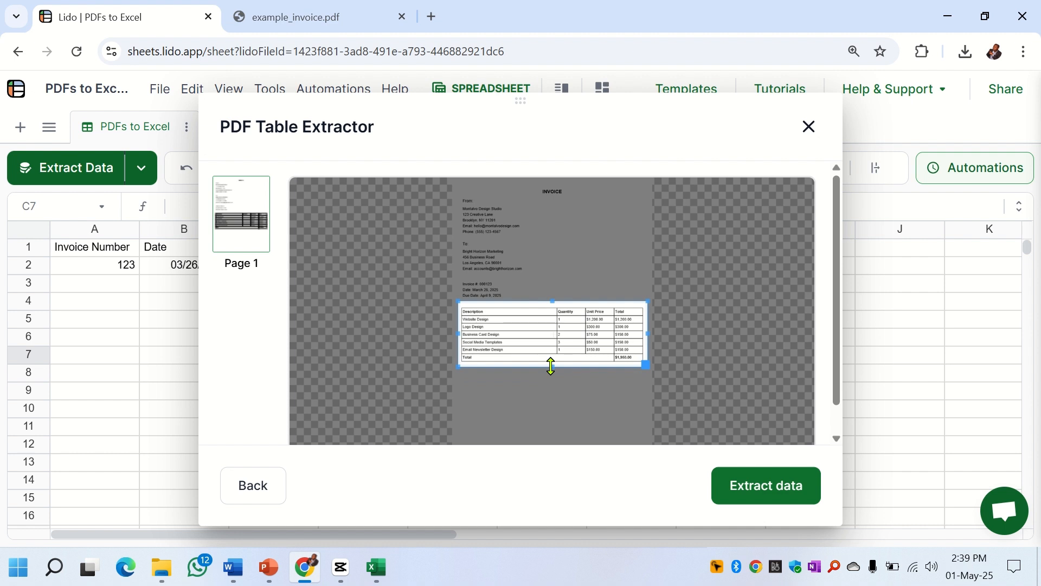
left_click(776, 488)
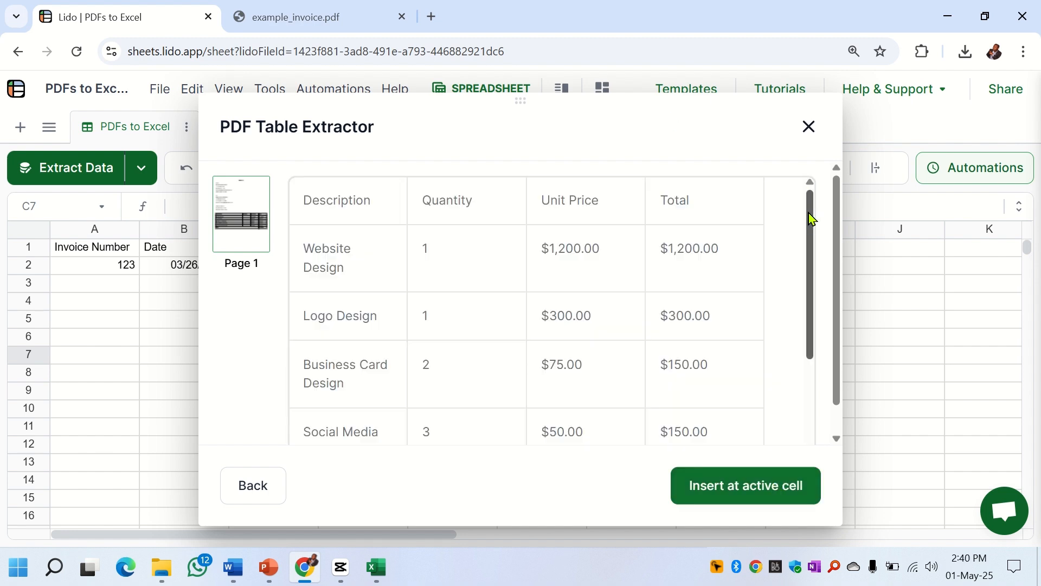
- Review the extracted table preview, insert the table at cell A5, and close the PDF Table Extractor
left_click_drag(812, 219, 814, 379)
left_click_drag(809, 313, 810, 195)
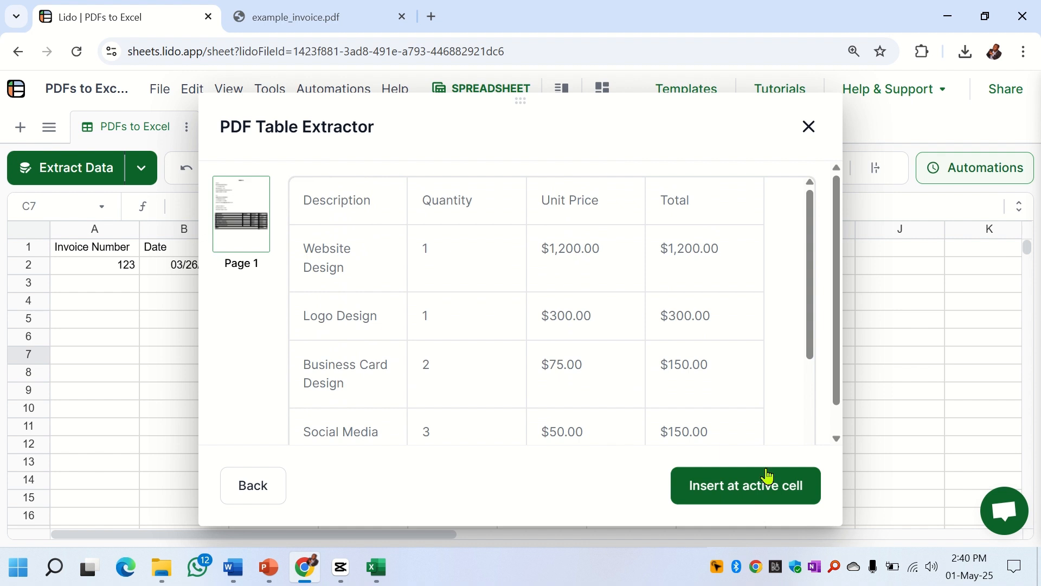
left_click(89, 324)
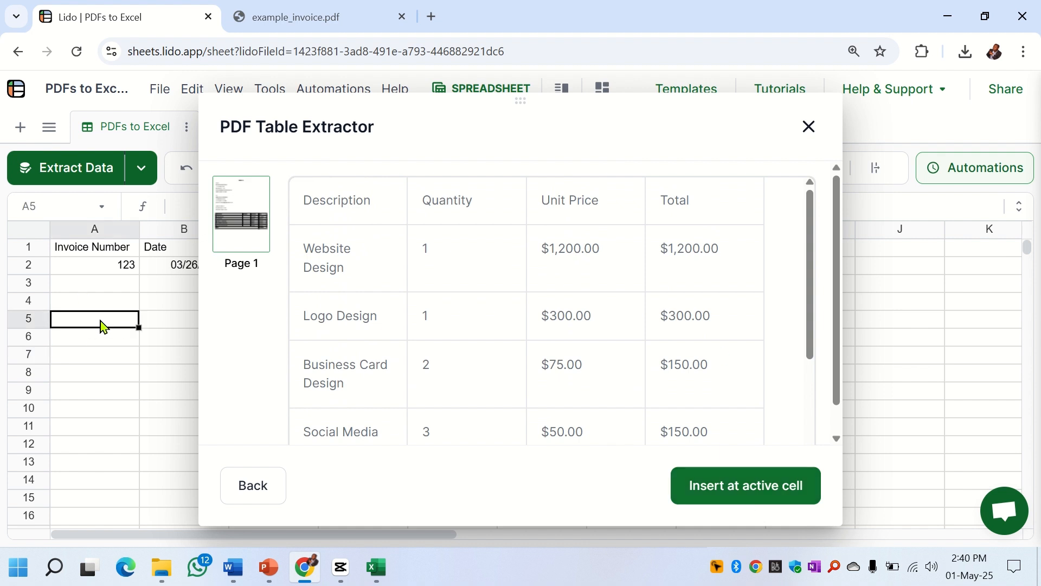
left_click(759, 497)
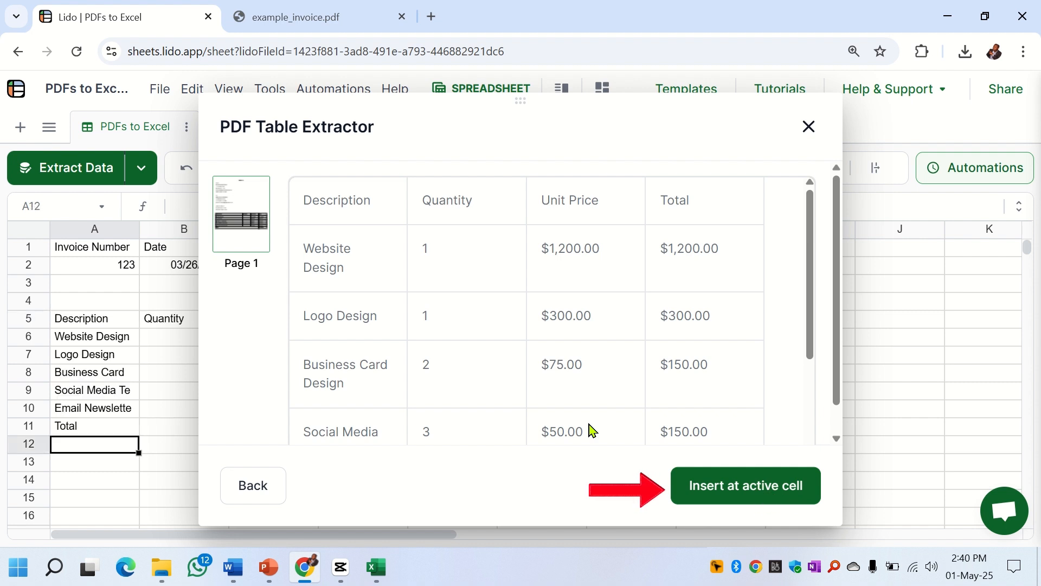
left_click(810, 129)
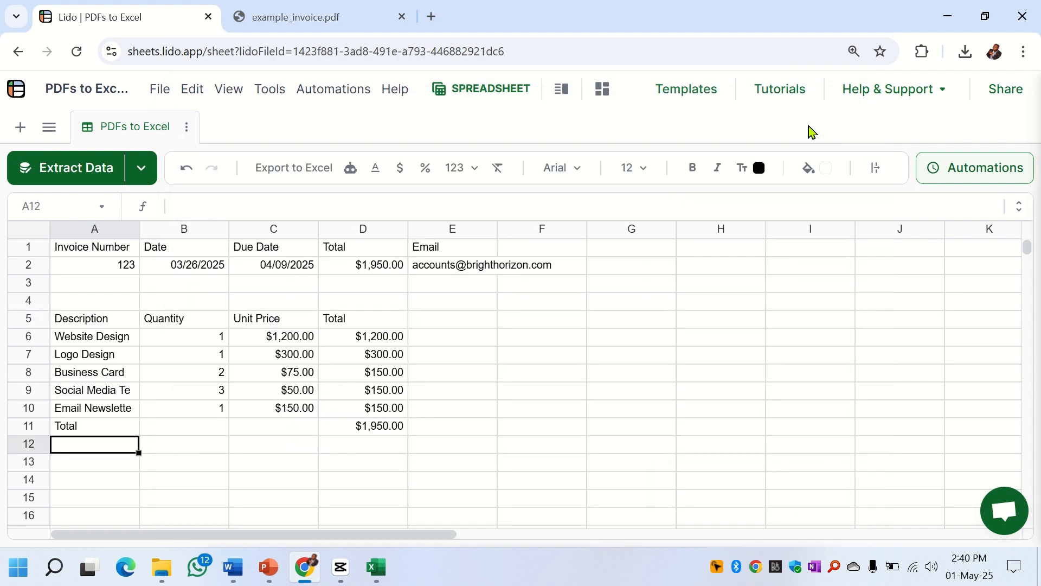
- Look over the inserted line-item table in cells A5 through D11
left_click(471, 415)
left_click_drag(76, 323, 372, 432)
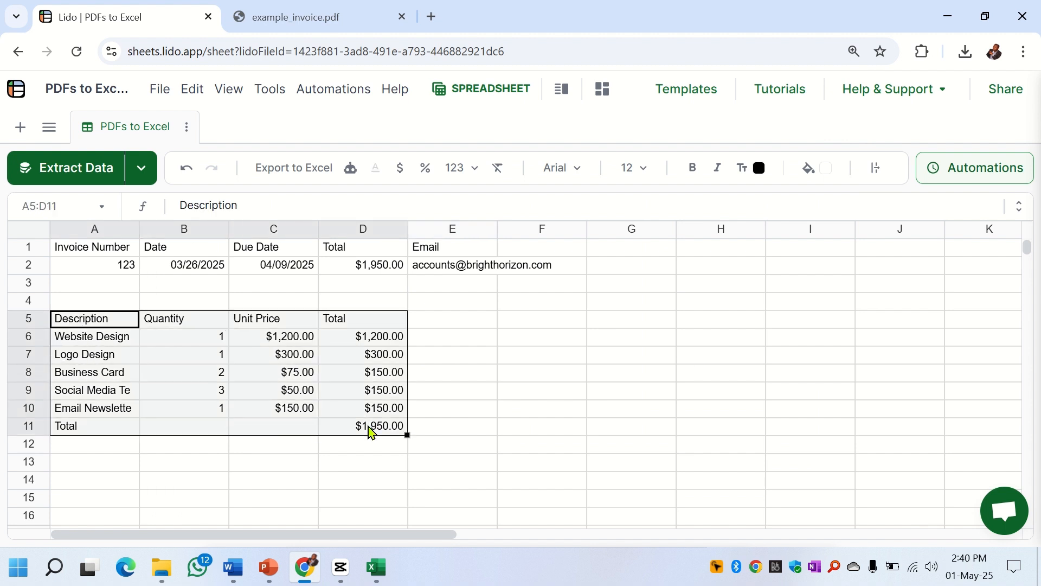
left_click(214, 376)
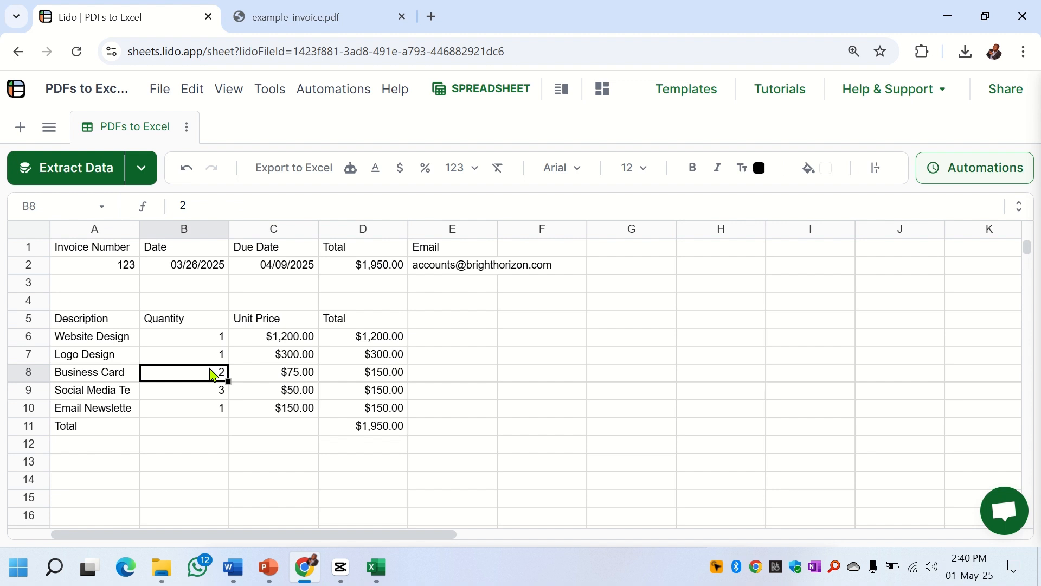
- Export the sheet's values to Excel again and open the downloaded workbook PDFs to Excel (2).xlsx
left_click(169, 94)
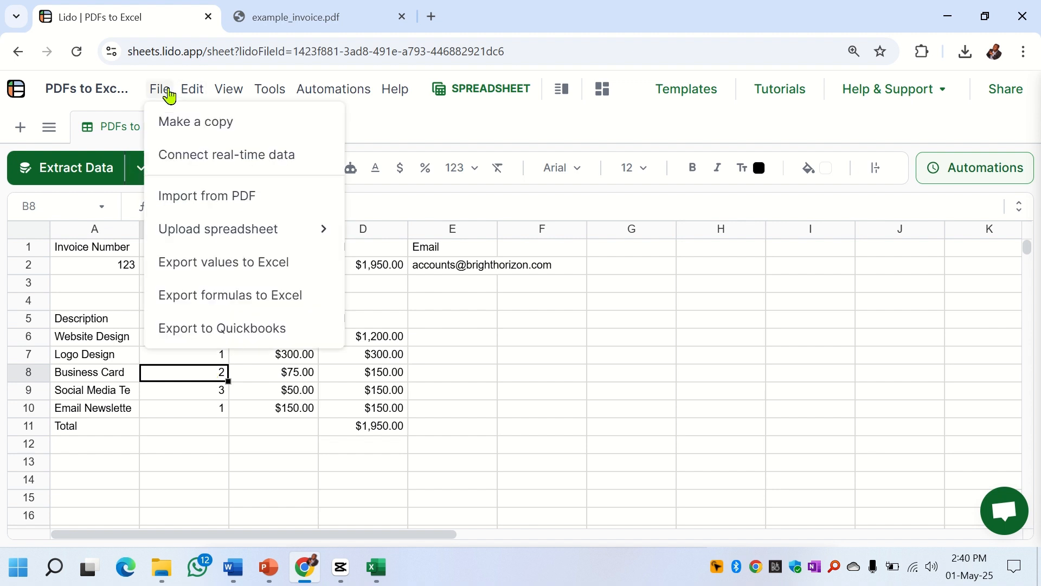
left_click(219, 268)
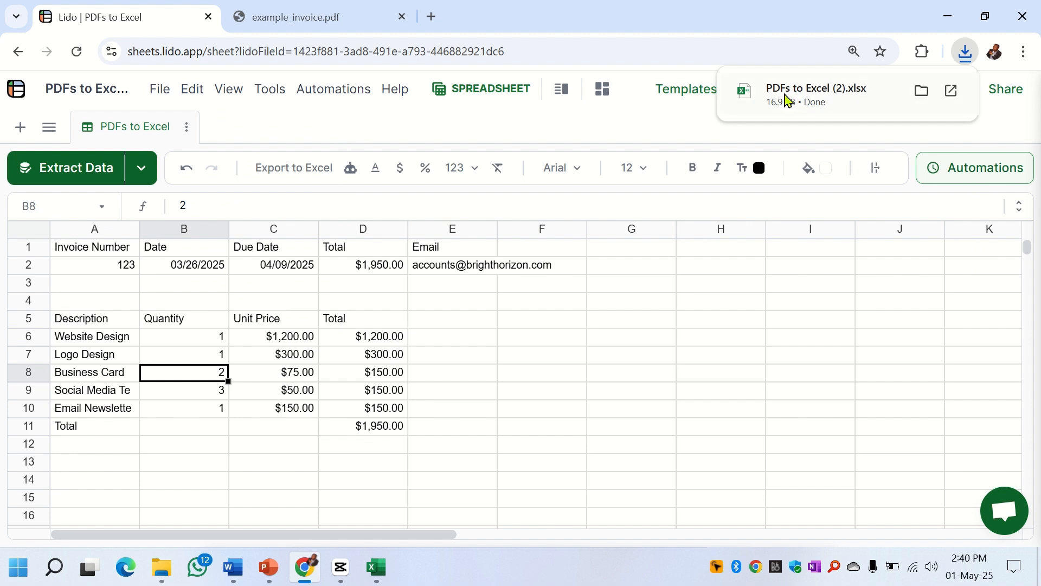
left_click(787, 100)
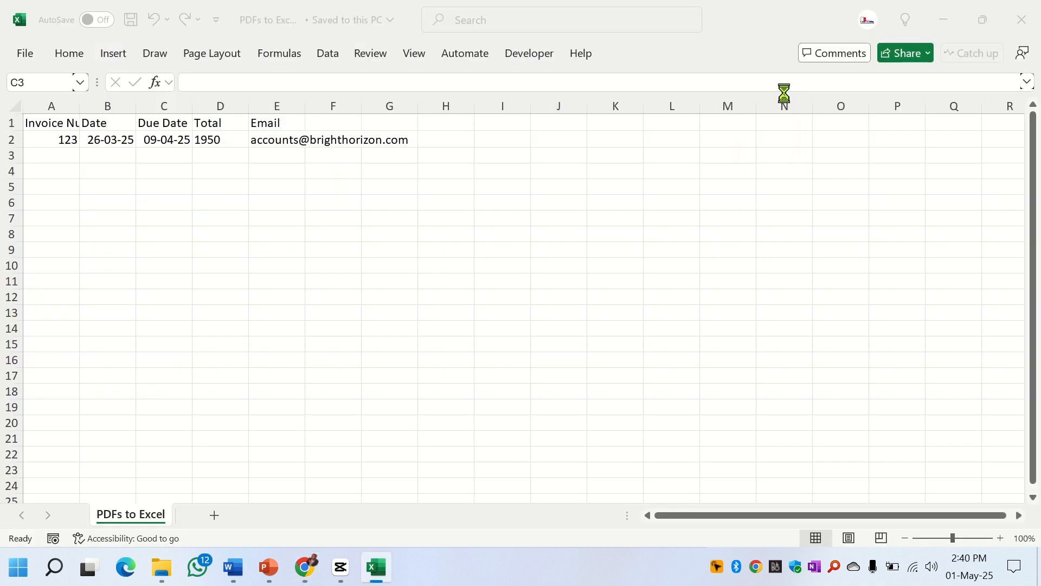